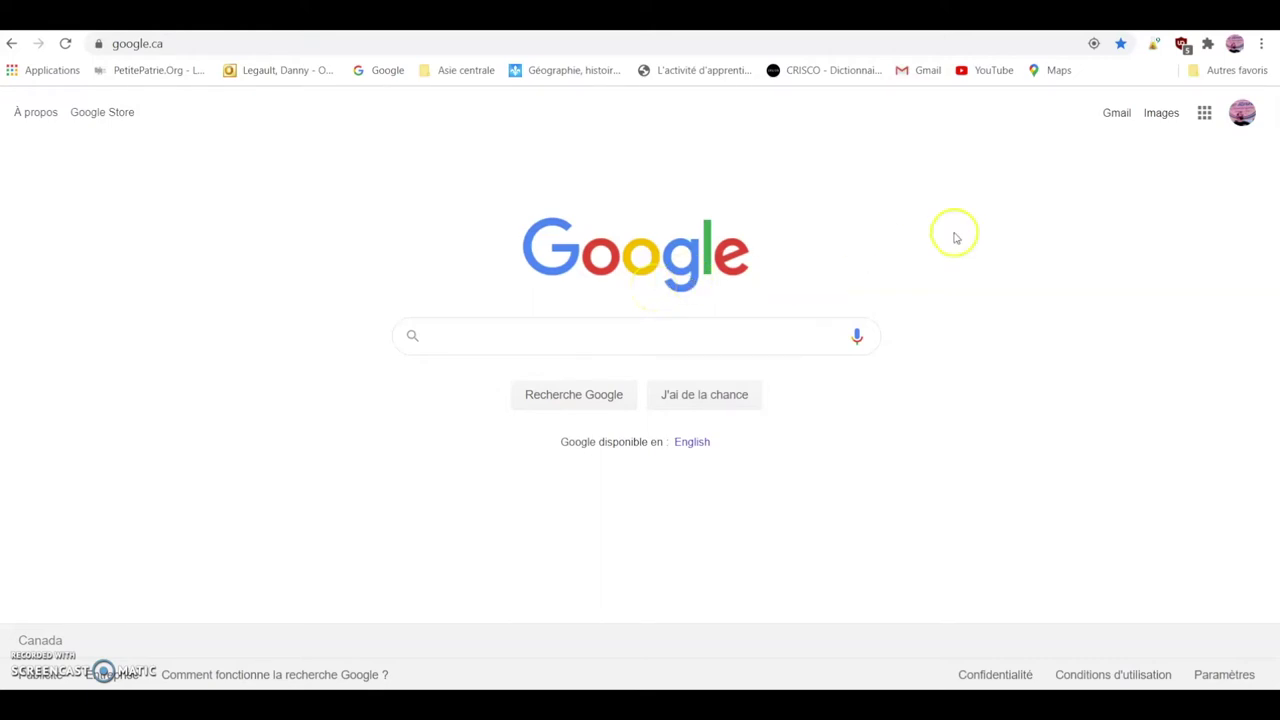
# - Go to Google Drive from the Google home page and create a new blank Google Forms form
pyautogui.click(1204, 113)
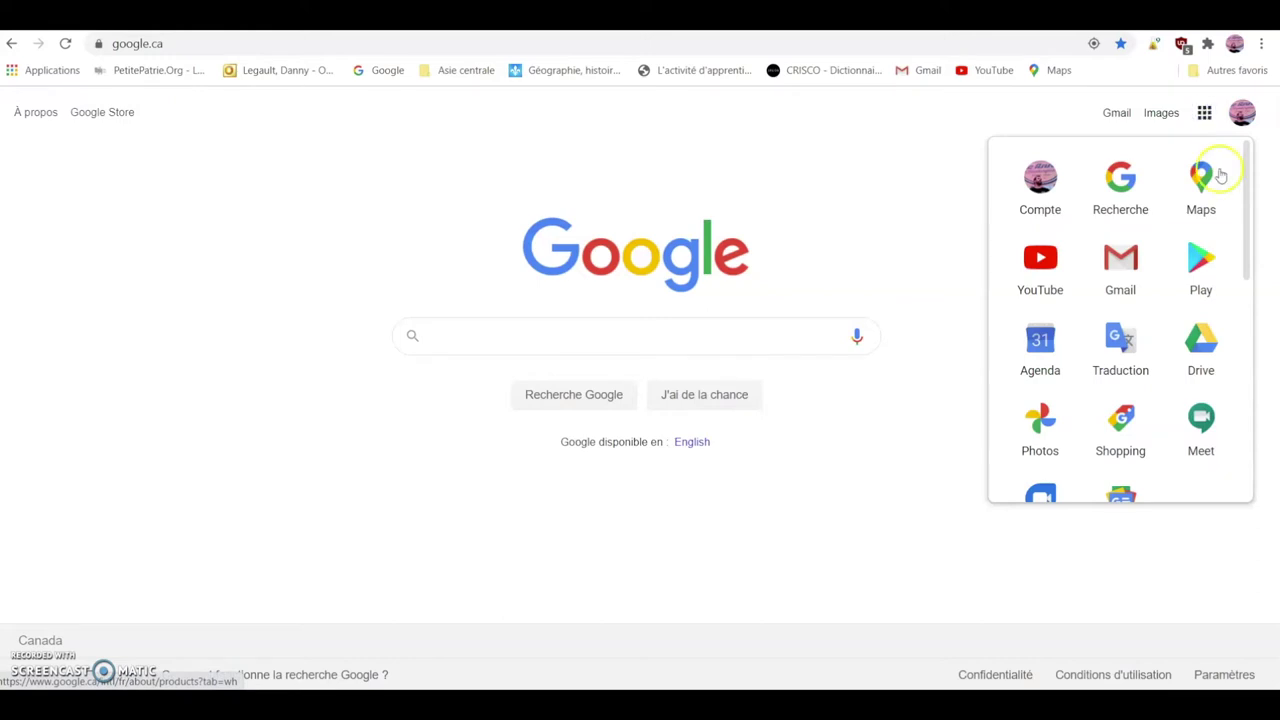
pyautogui.click(1201, 347)
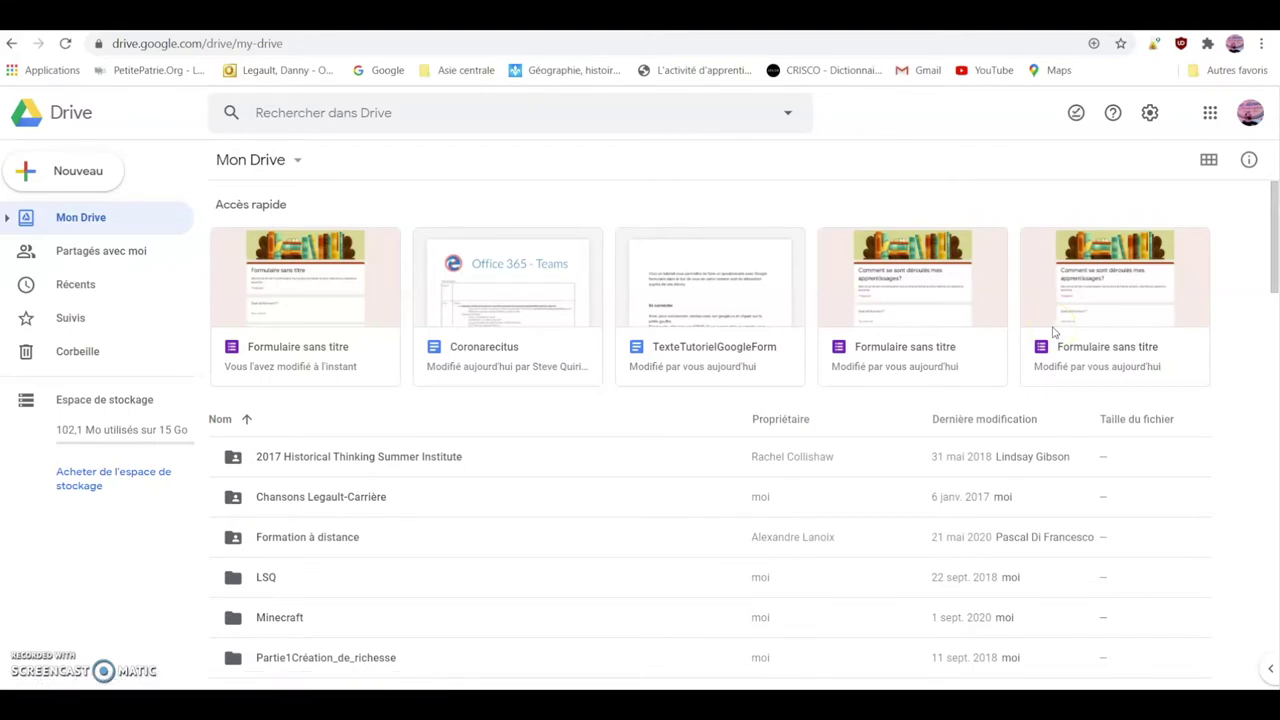
pyautogui.click(73, 177)
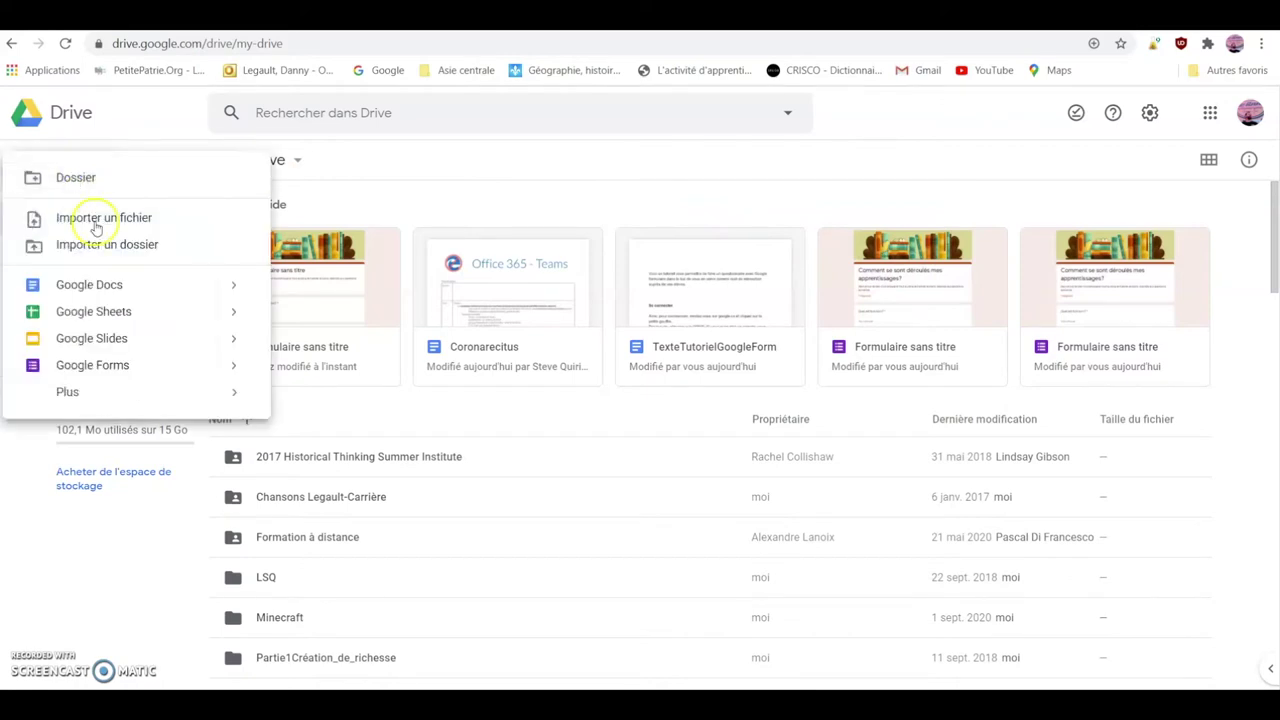
pyautogui.click(95, 368)
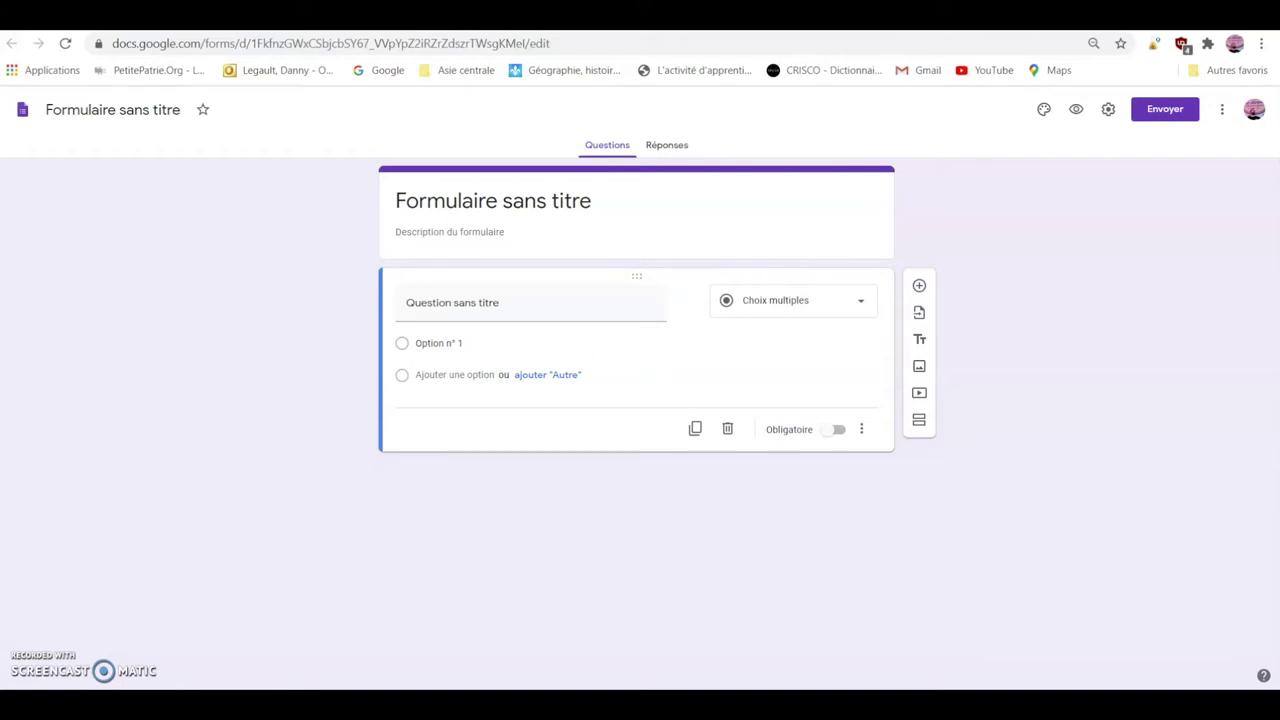
# - Set the form's header image to the illustrated bookshelf picture from the "Travail et école" themes
pyautogui.click(1044, 110)
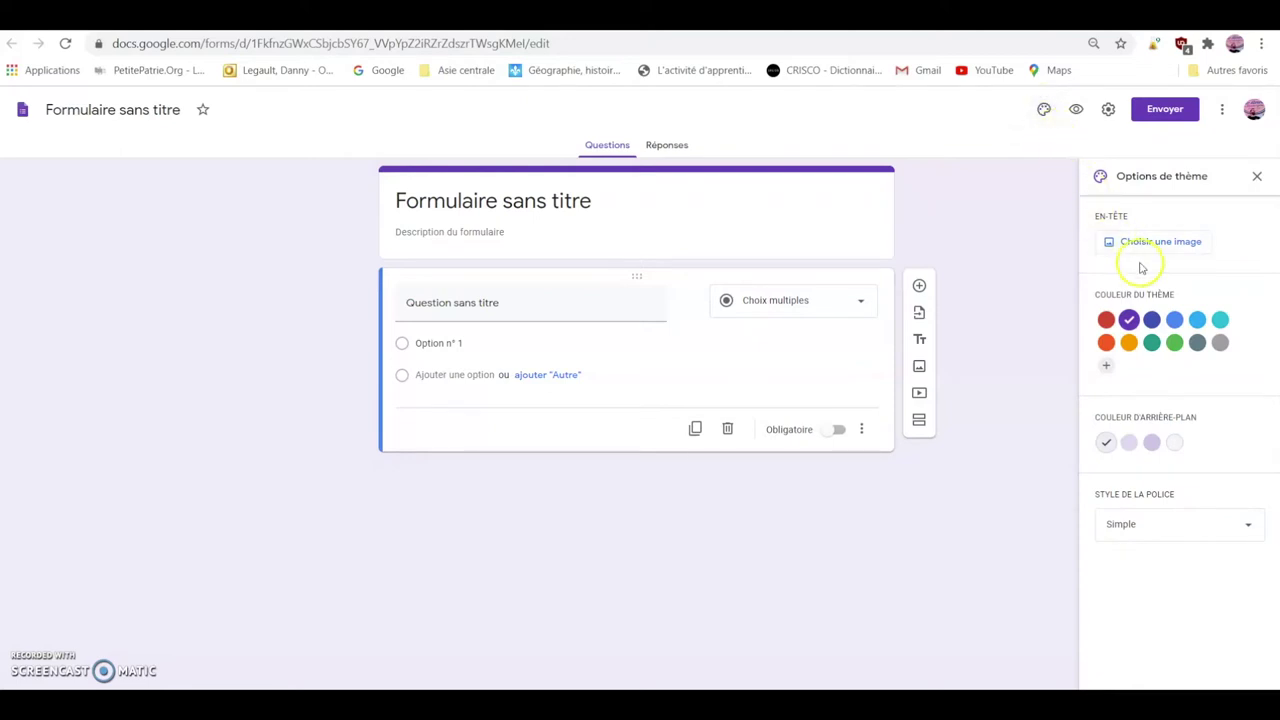
pyautogui.click(1165, 245)
pyautogui.click(420, 285)
pyautogui.scroll(-5, 655, 310)
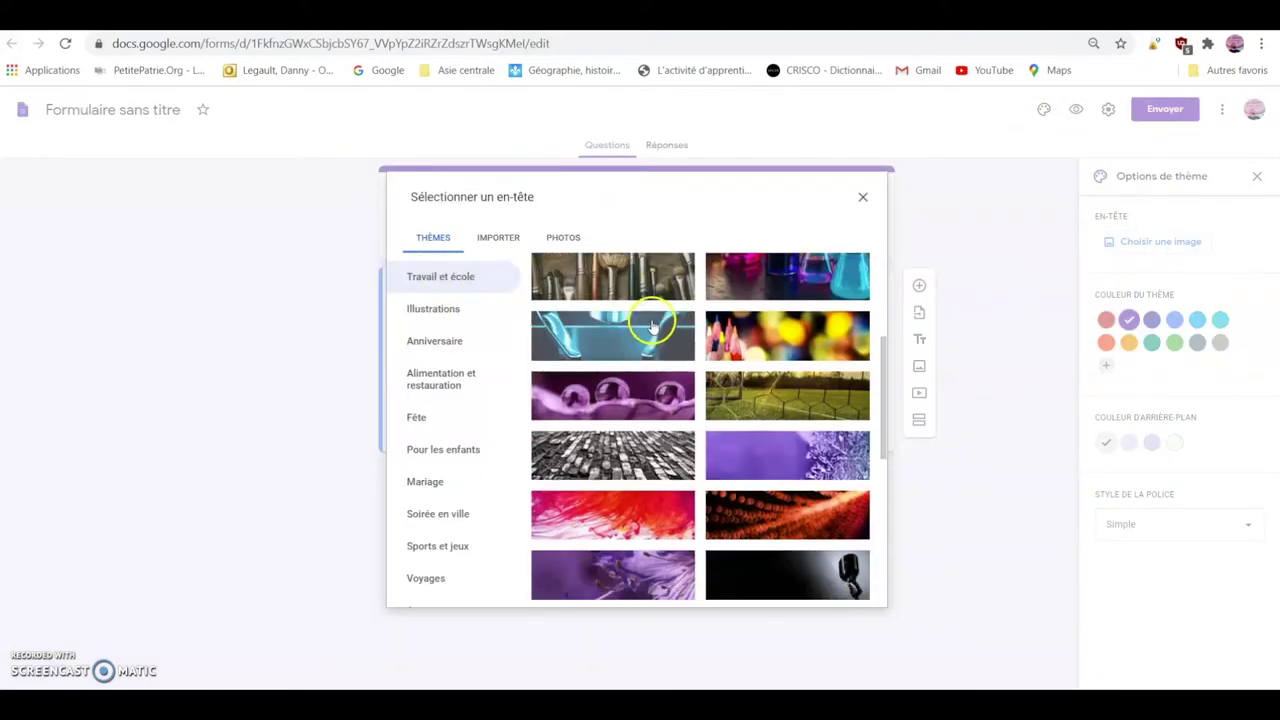
pyautogui.scroll(-5, 610, 440)
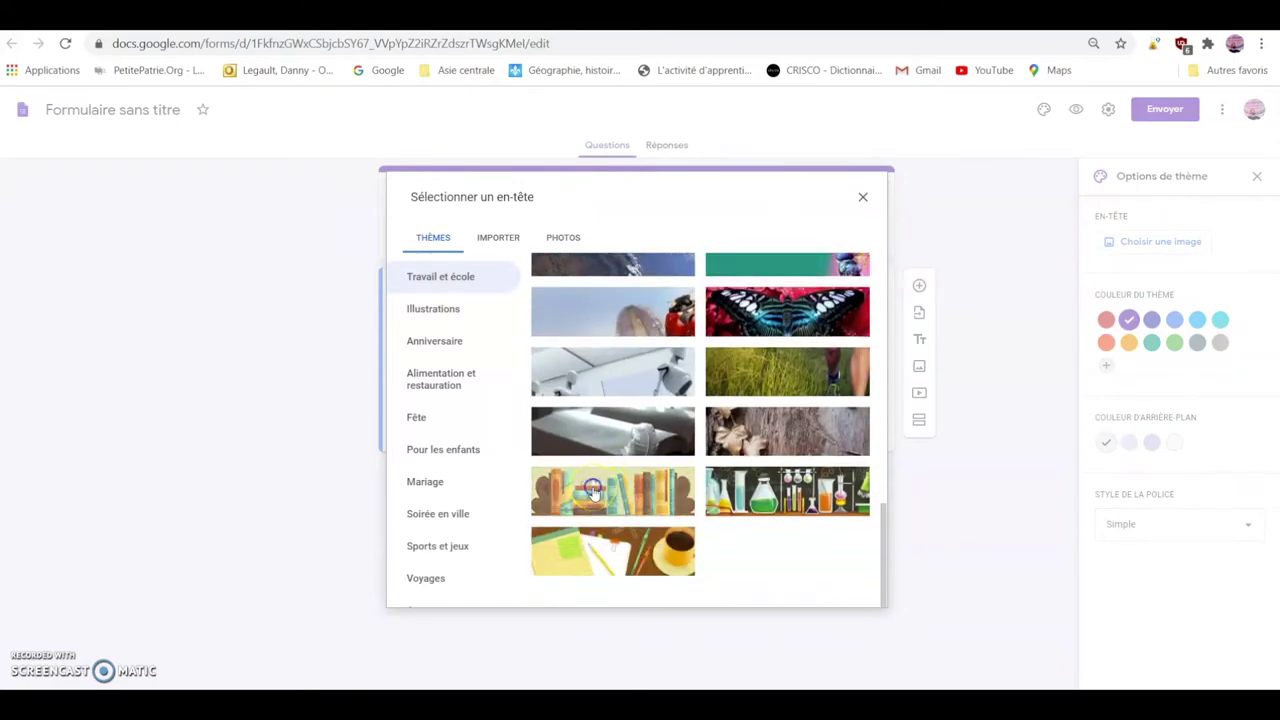
pyautogui.click(592, 492)
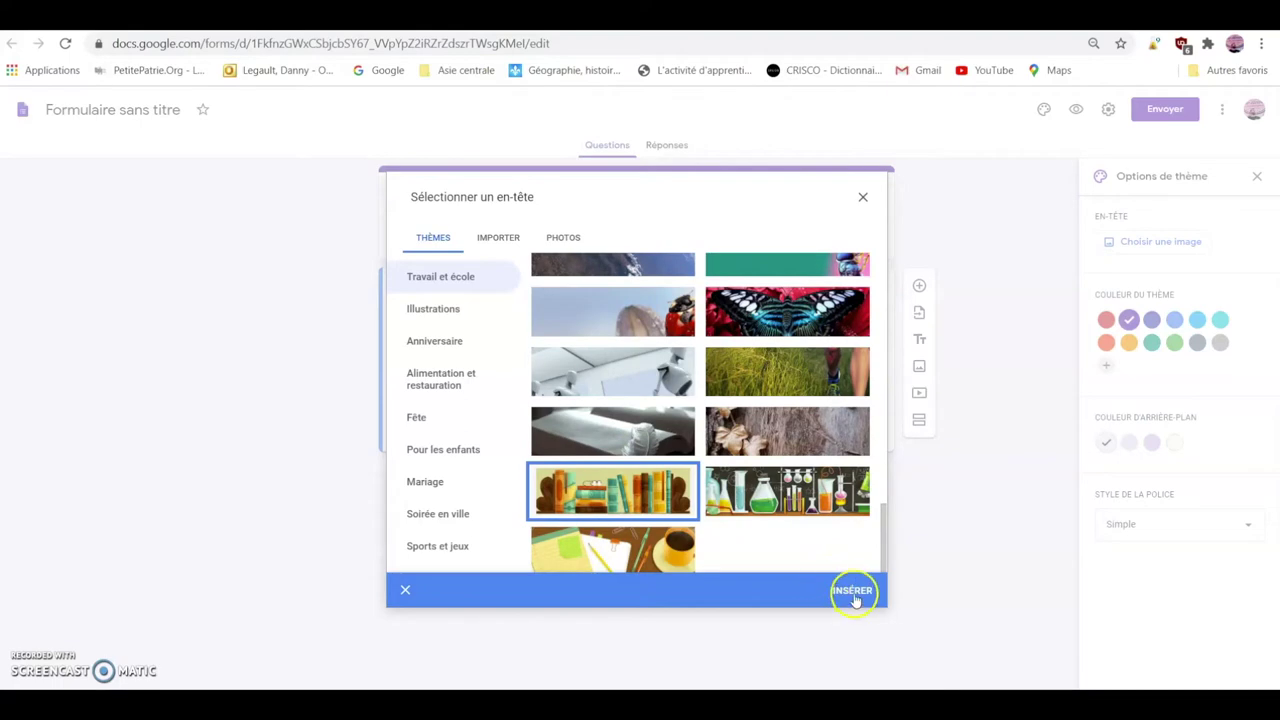
pyautogui.click(852, 602)
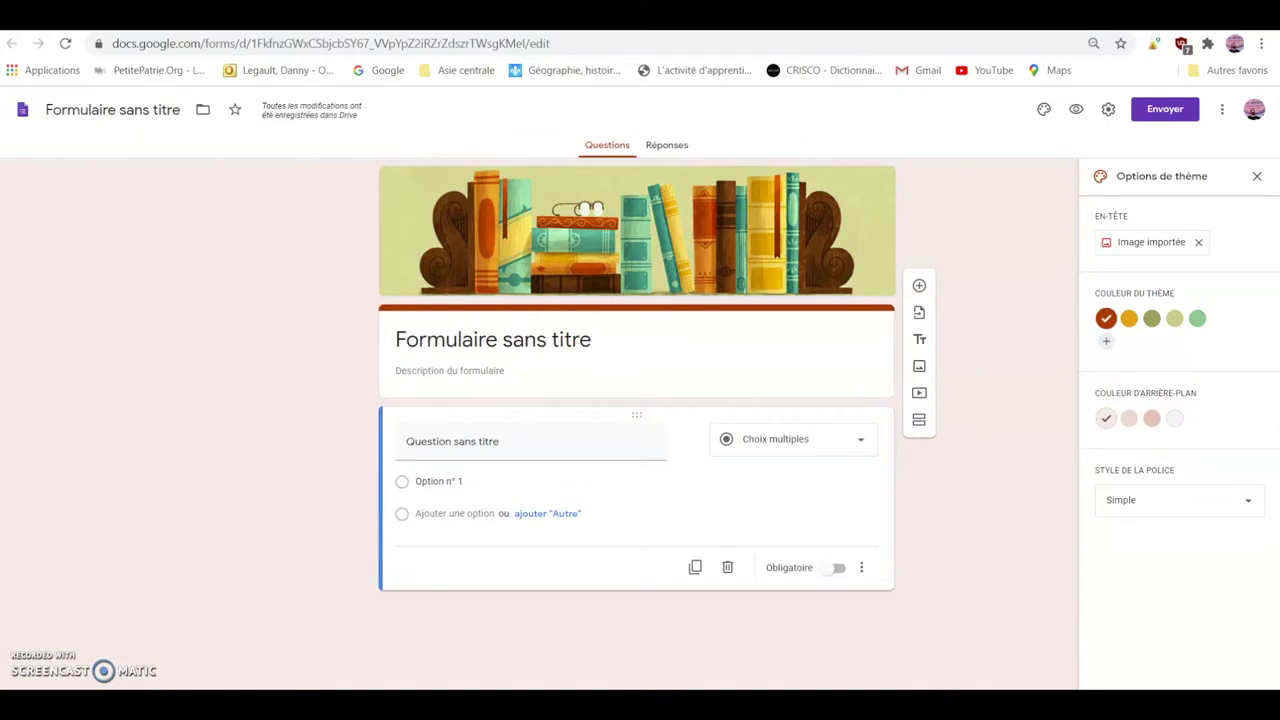
# - Enter the form description "Dans le but de bien t'accompagner tout au long de l'année scolaire, réponds aux questions suivantes."
pyautogui.click(405, 370)
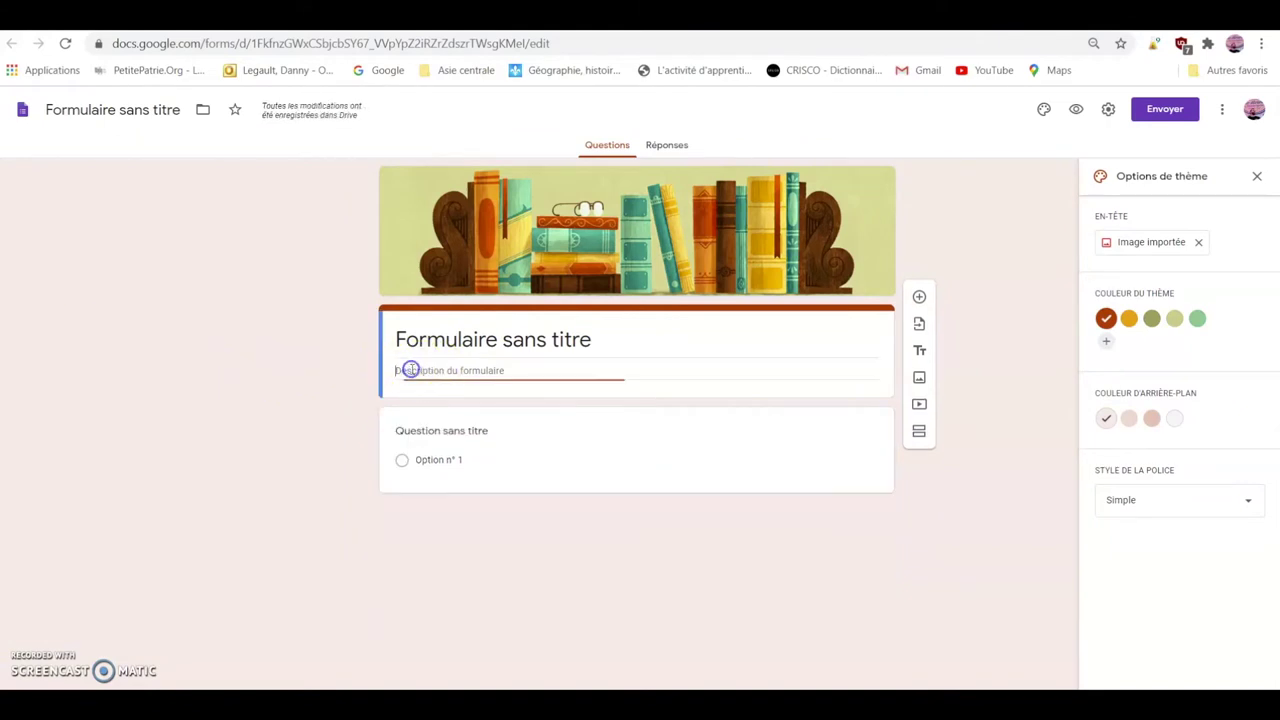
pyautogui.write("Dans le but de bien t'accompagner tout au long de l'année scolaire, réponds aux questions suivantes.")
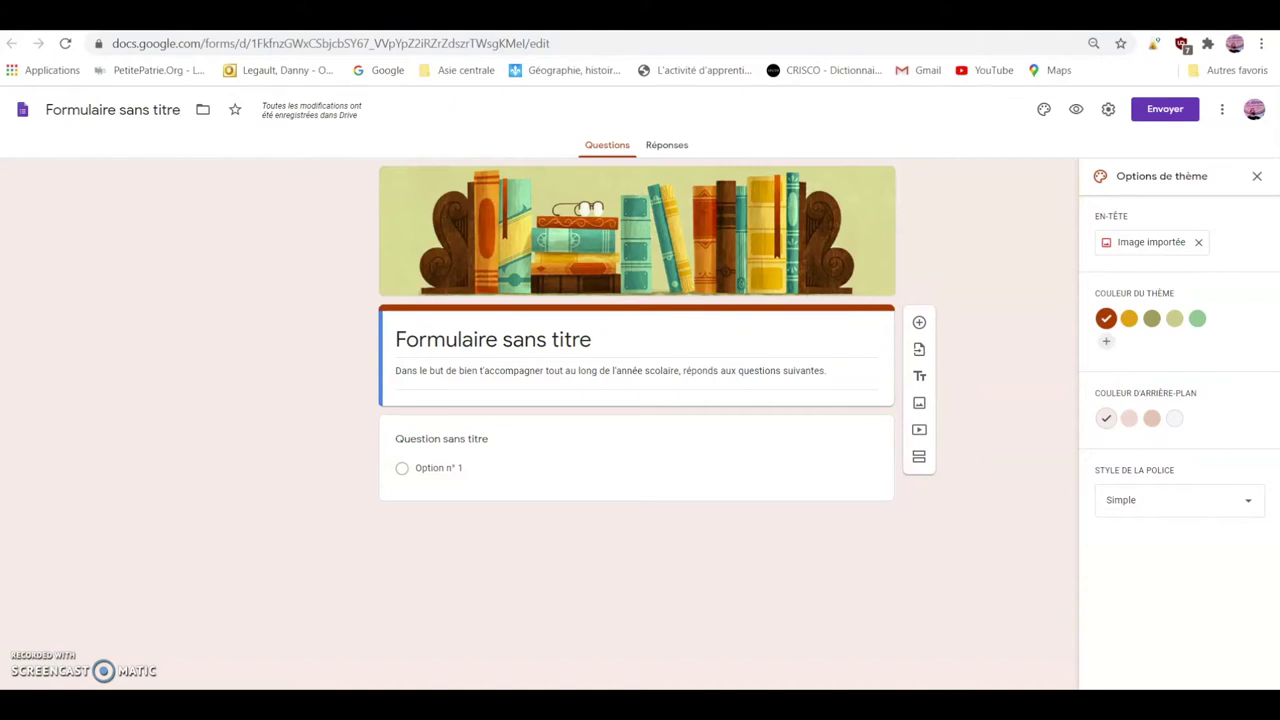
# - Title the first question "Quel est ton nom?", set its type to "Réponse courte" and make it required
pyautogui.click(485, 440)
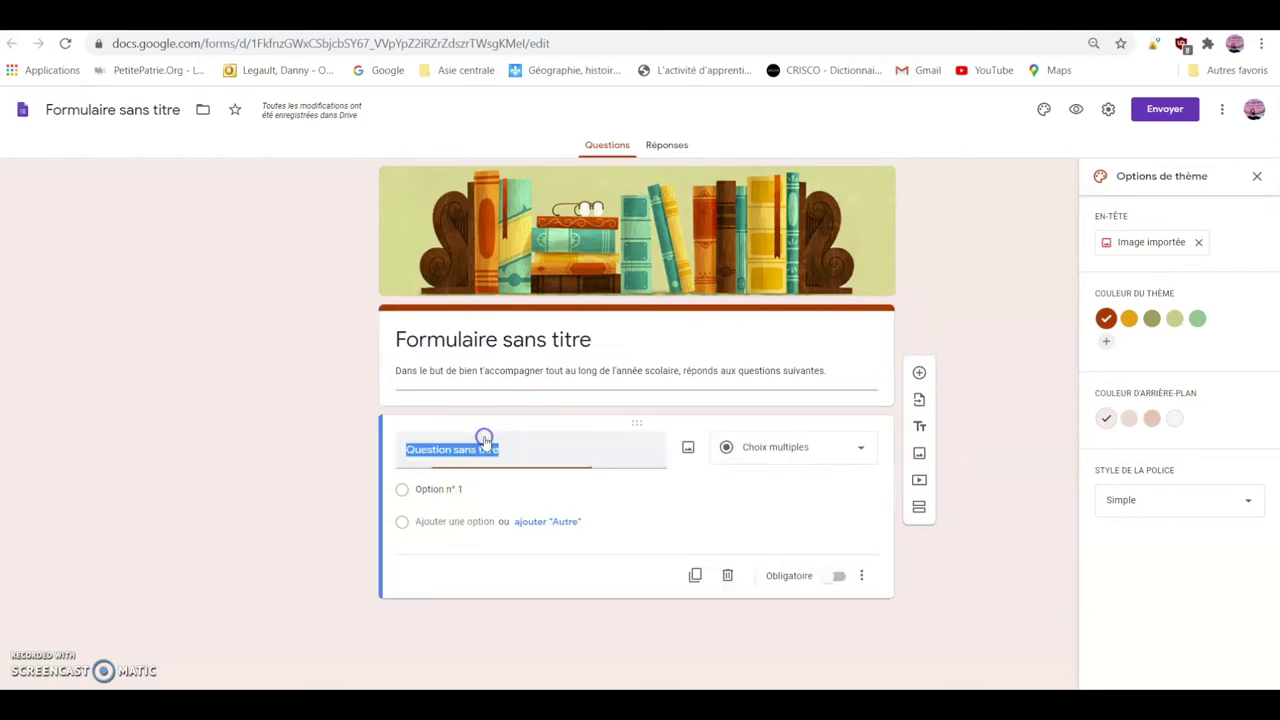
pyautogui.press('BackSpace')
pyautogui.write('Que')
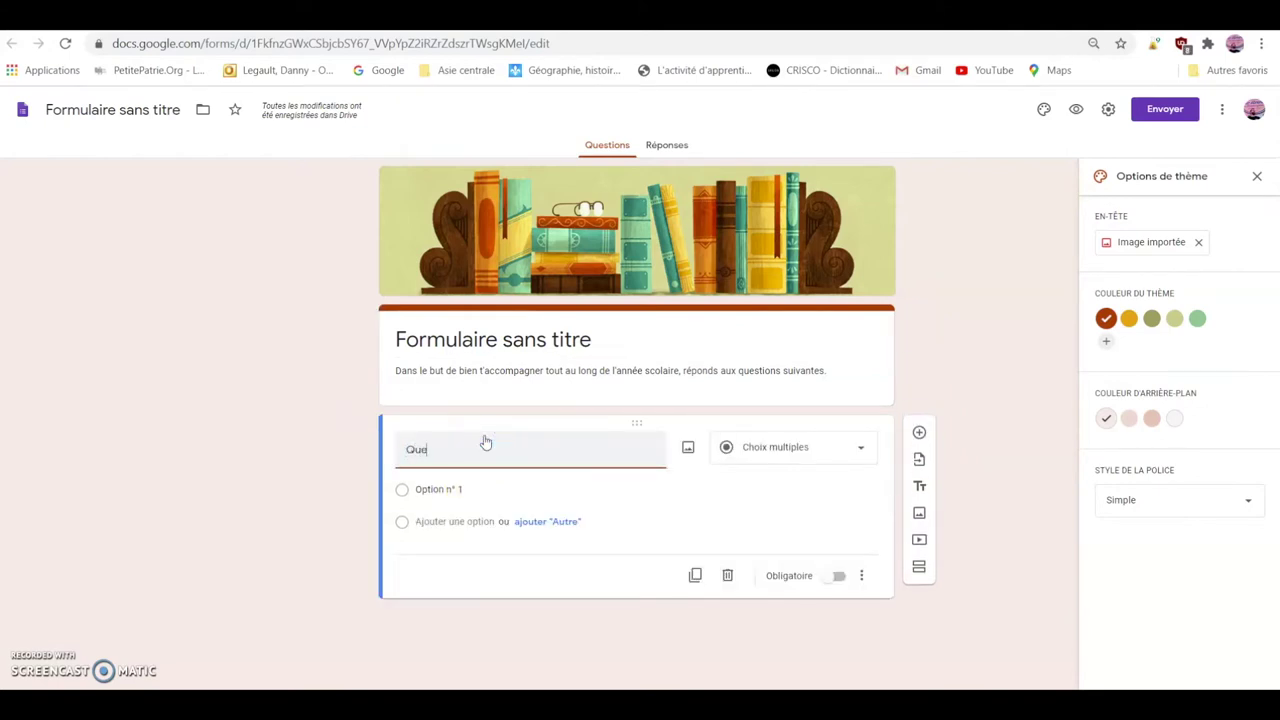
pyautogui.write('l est ton nom?')
pyautogui.click(857, 447)
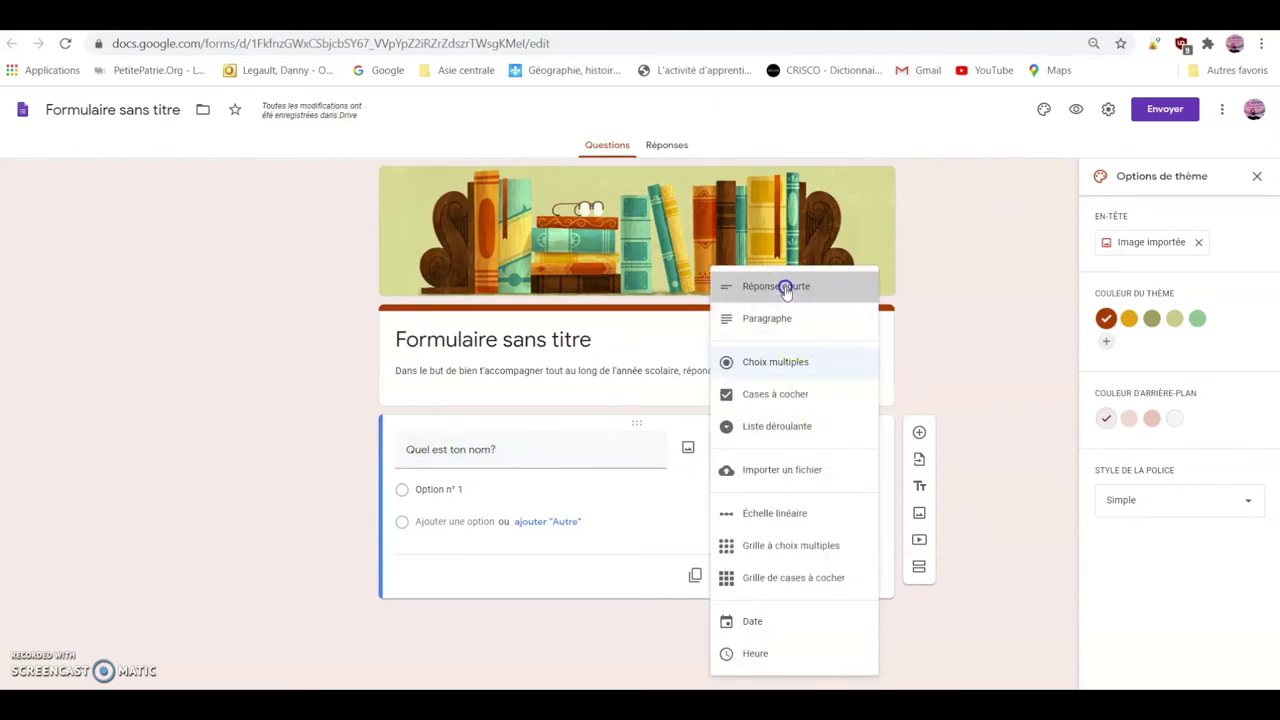
pyautogui.click(786, 286)
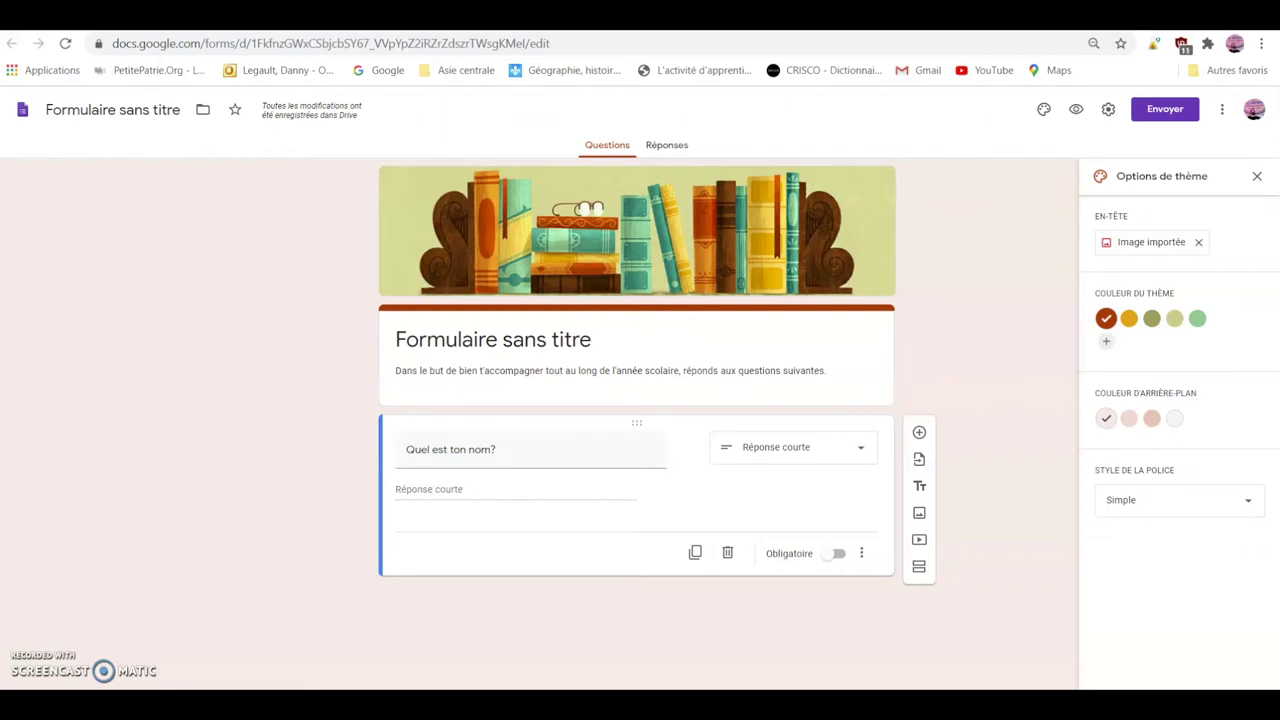
pyautogui.click(843, 561)
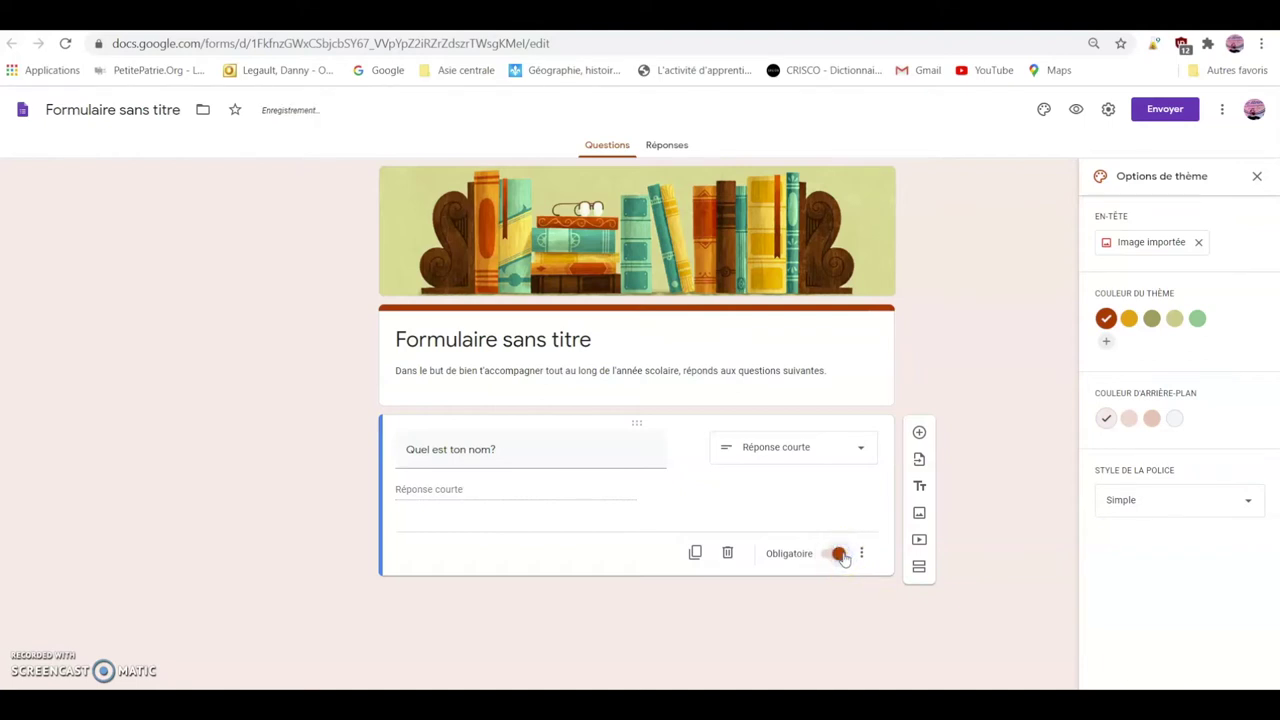
pyautogui.click(775, 555)
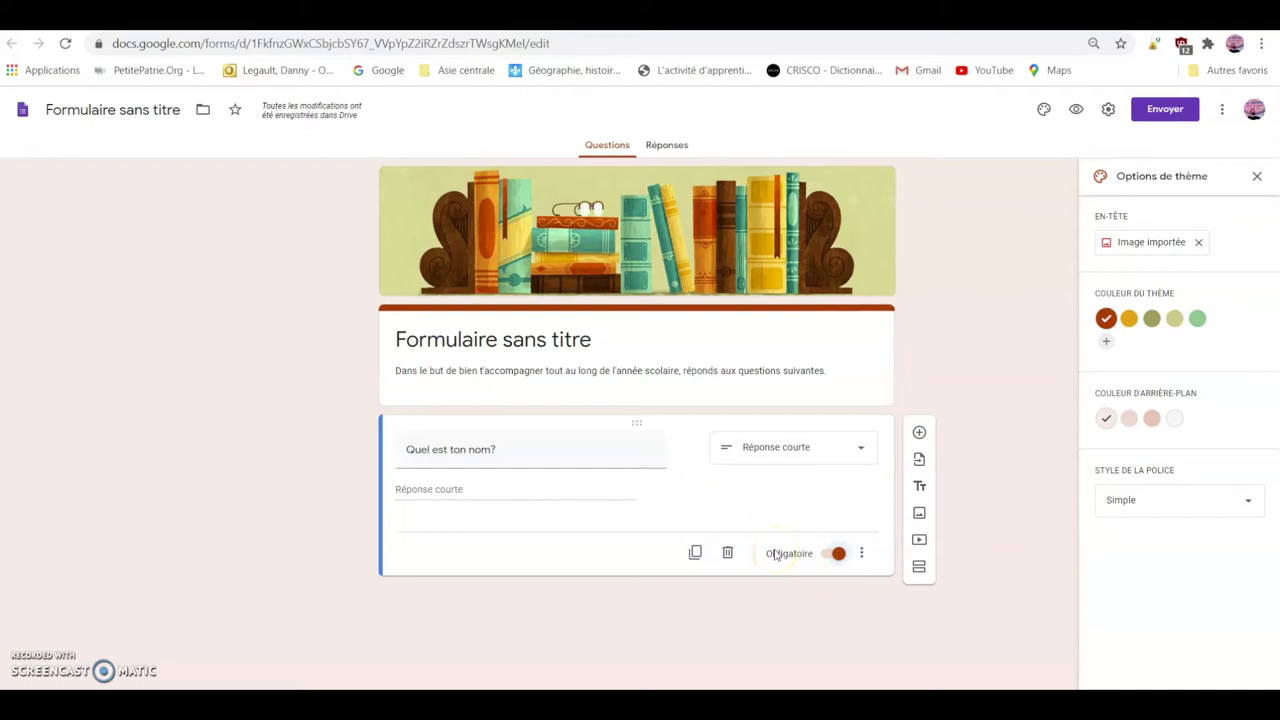
pyautogui.click(700, 491)
# - Add a second question titled "Ce dernier projet, je l'ai trouvé..." with the "Échelle linéaire" type
pyautogui.click(919, 433)
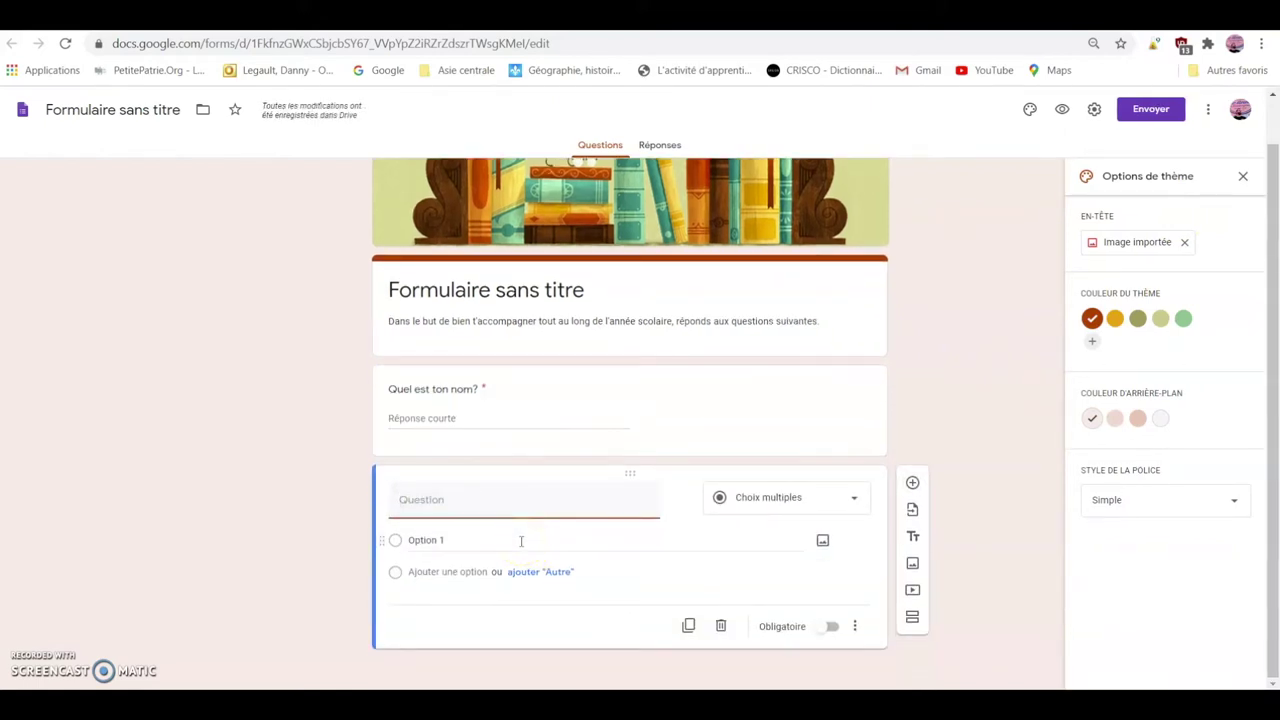
pyautogui.click(853, 500)
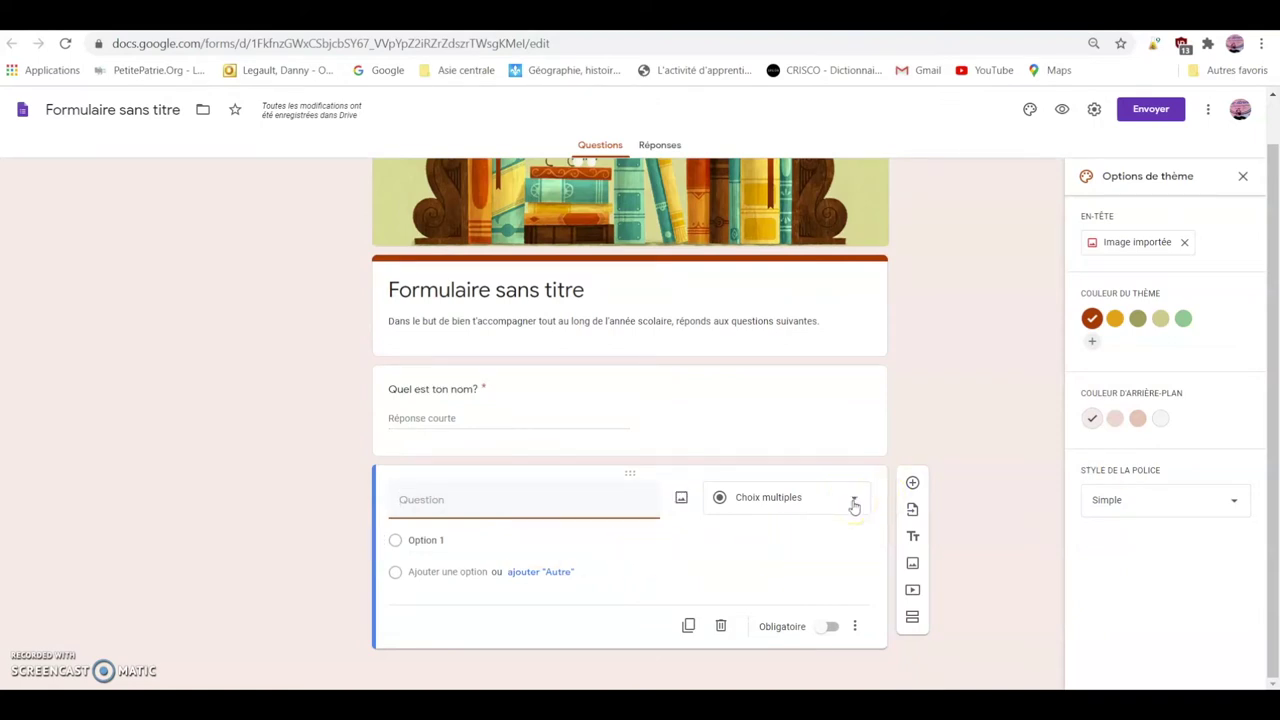
pyautogui.click(853, 500)
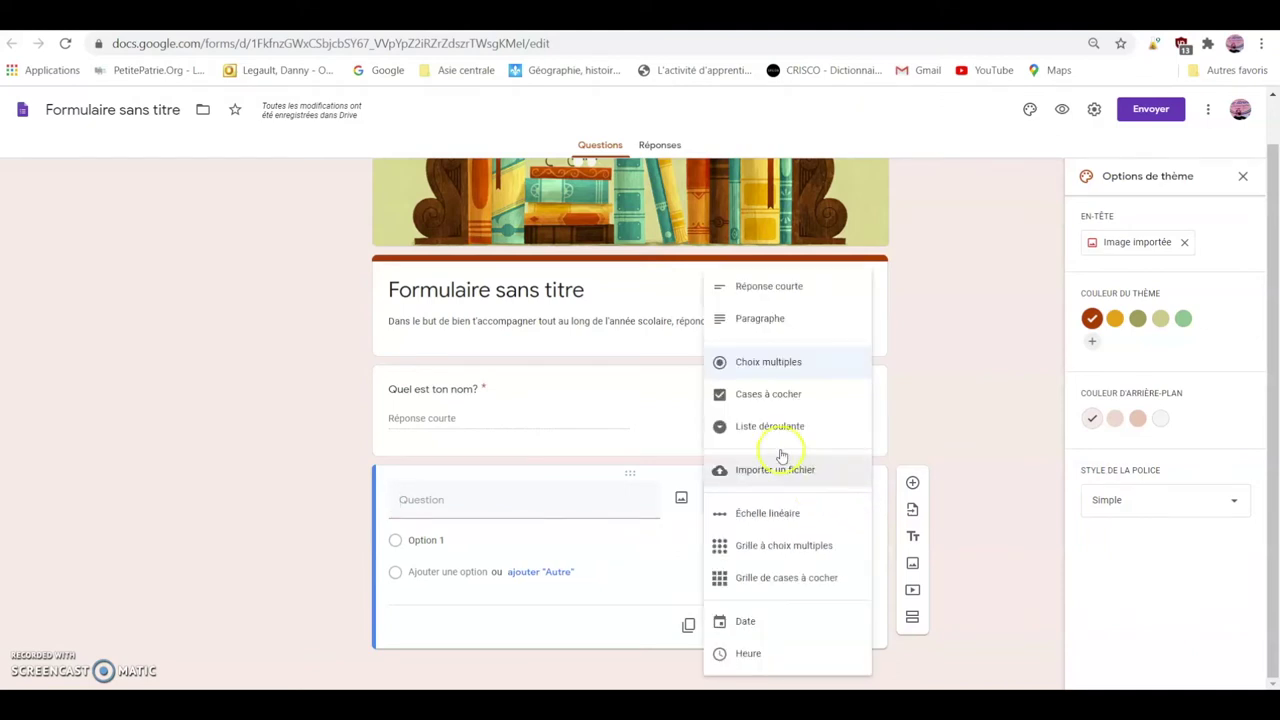
pyautogui.click(760, 398)
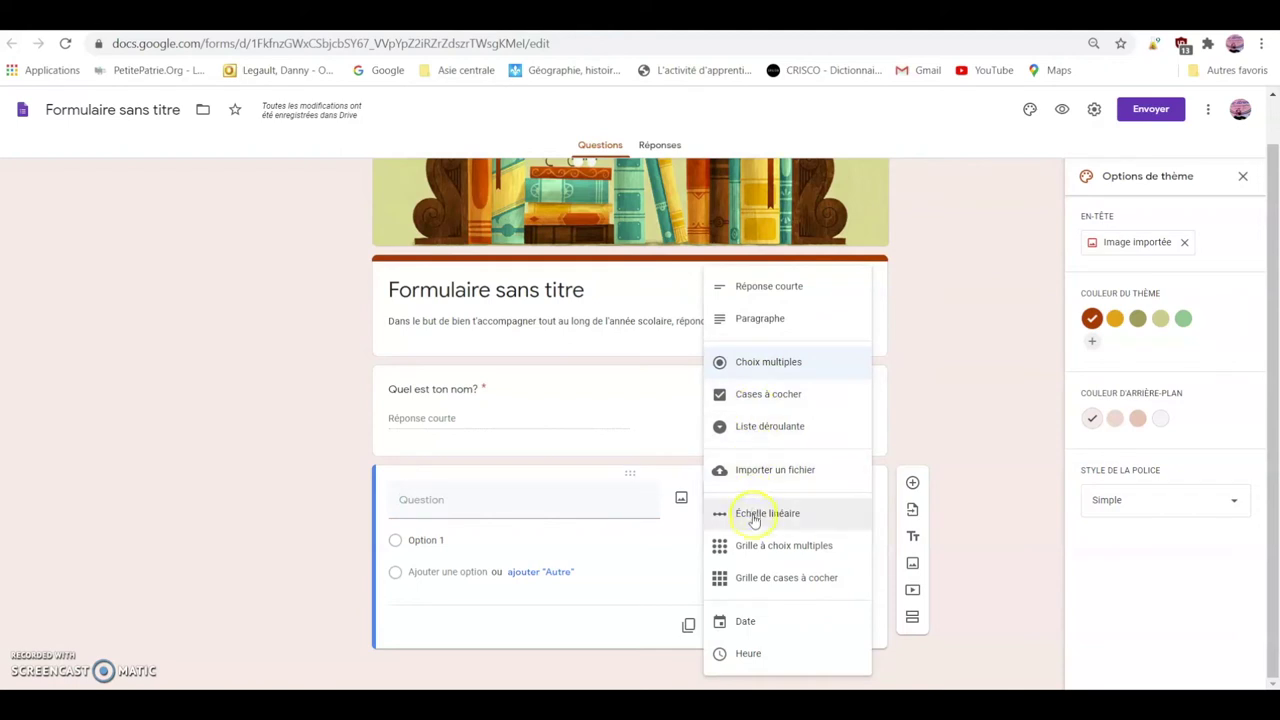
pyautogui.click(449, 497)
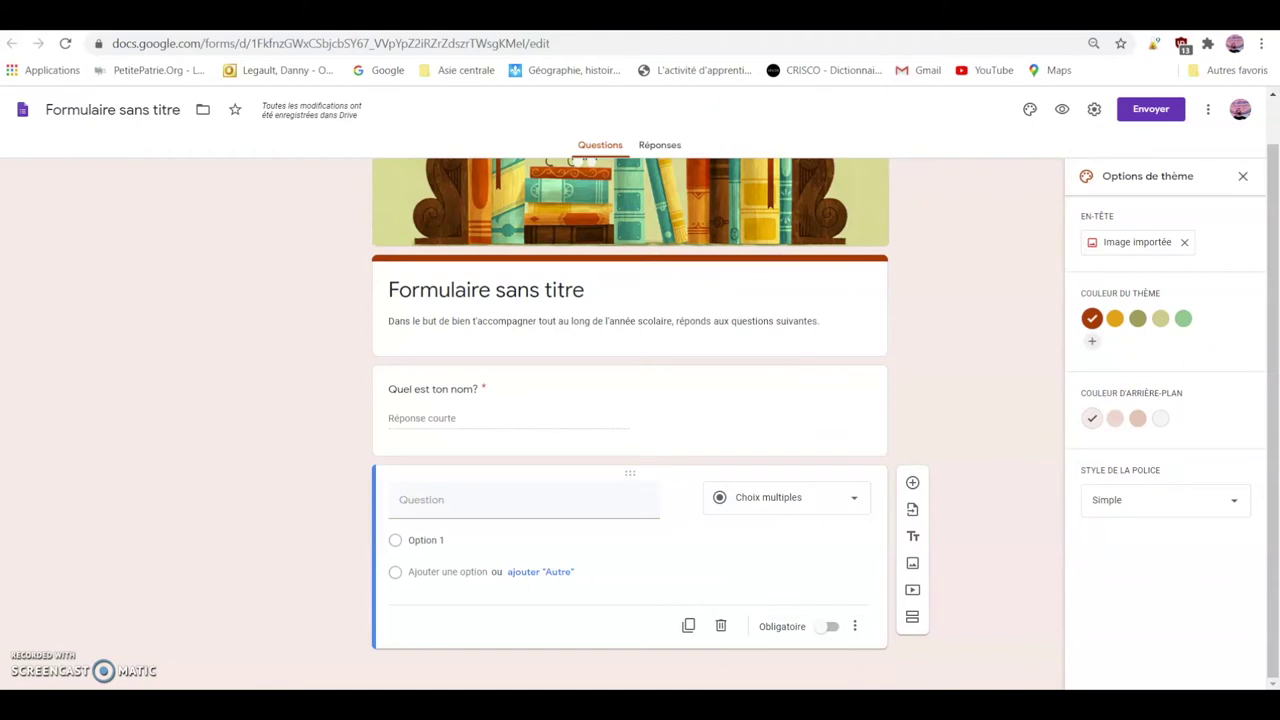
pyautogui.click(401, 501)
pyautogui.write("Ce dernier projet, je l'ai trouvé...")
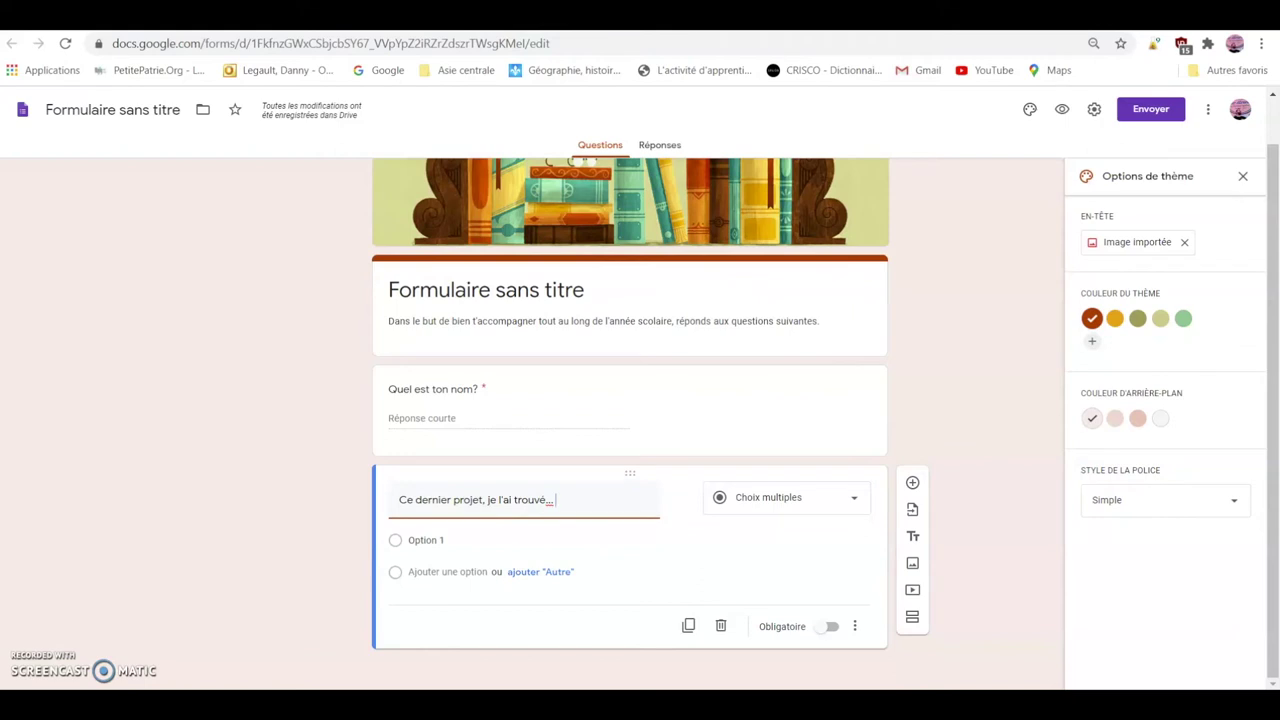
pyautogui.click(849, 506)
pyautogui.click(766, 513)
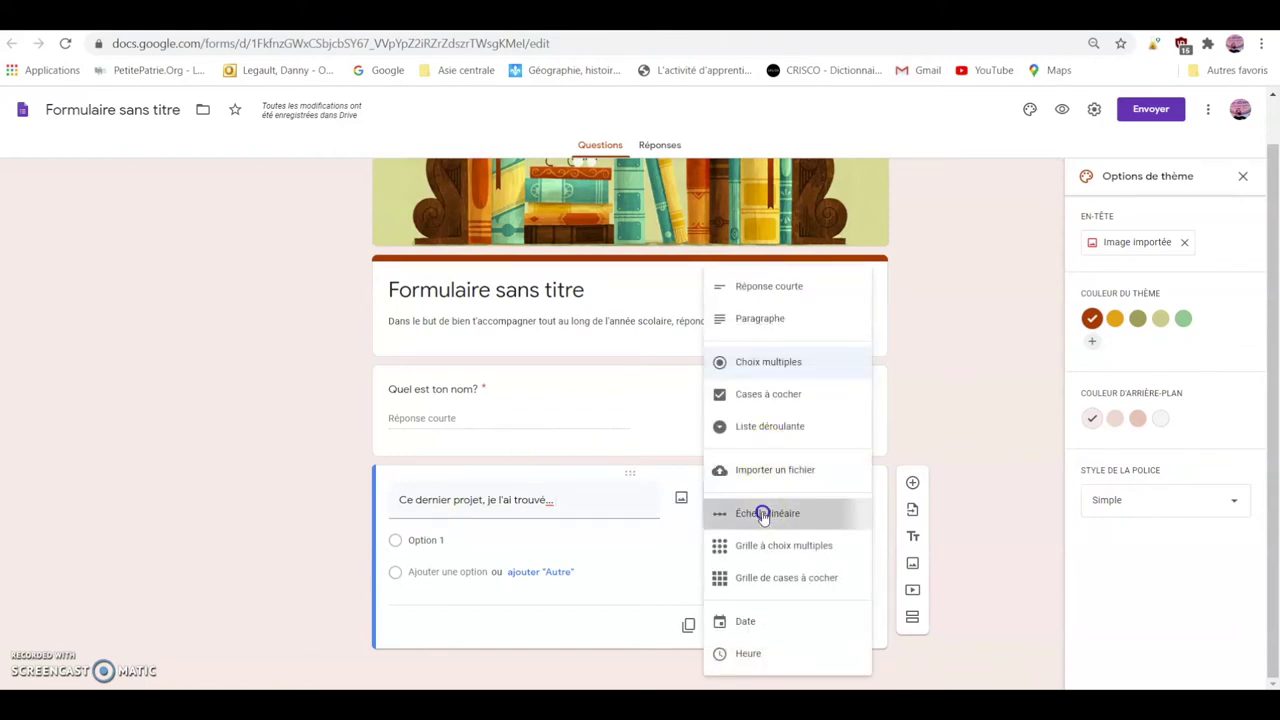
# - Label value 1 of the scale "Très difficile" and value 5 "Très facile", and make the question required
pyautogui.click(424, 589)
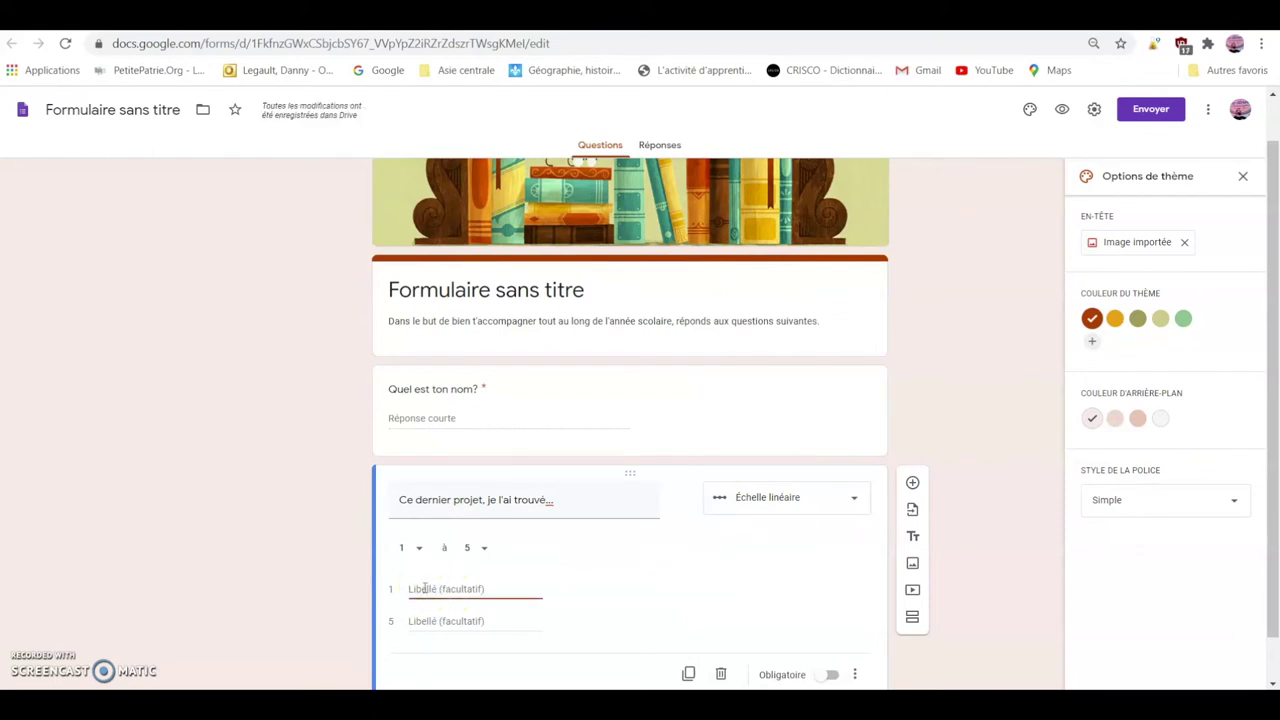
pyautogui.write('Très')
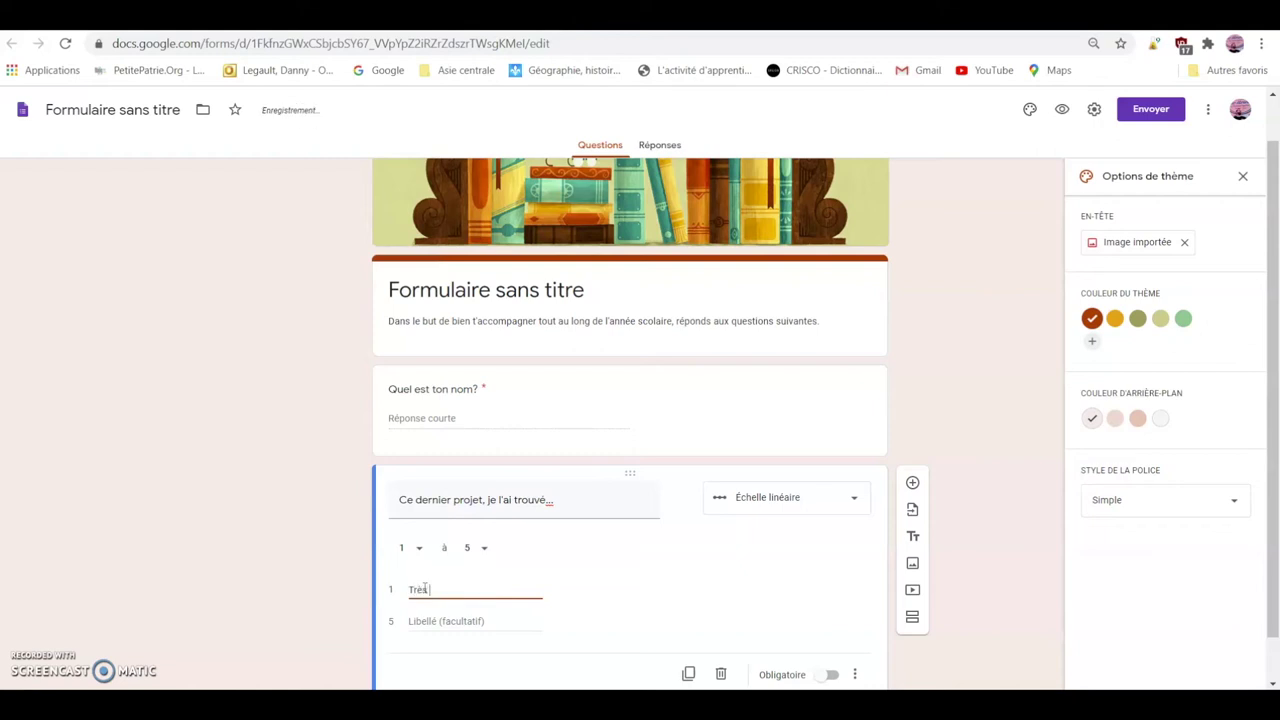
pyautogui.write(' difficile')
pyautogui.click(412, 621)
pyautogui.write('Très ')
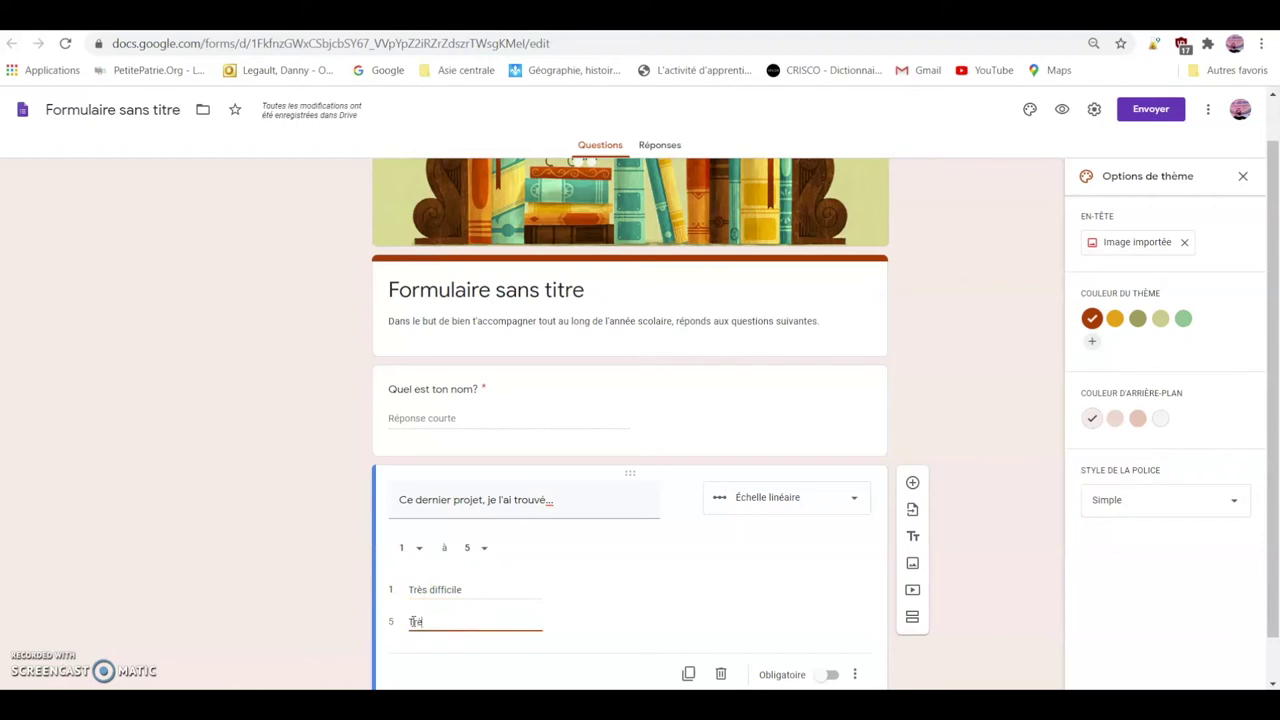
pyautogui.write('di')
pyautogui.press('BackSpace')
pyautogui.press('BackSpace')
pyautogui.write('facile')
pyautogui.scroll(-1, 962, 370)
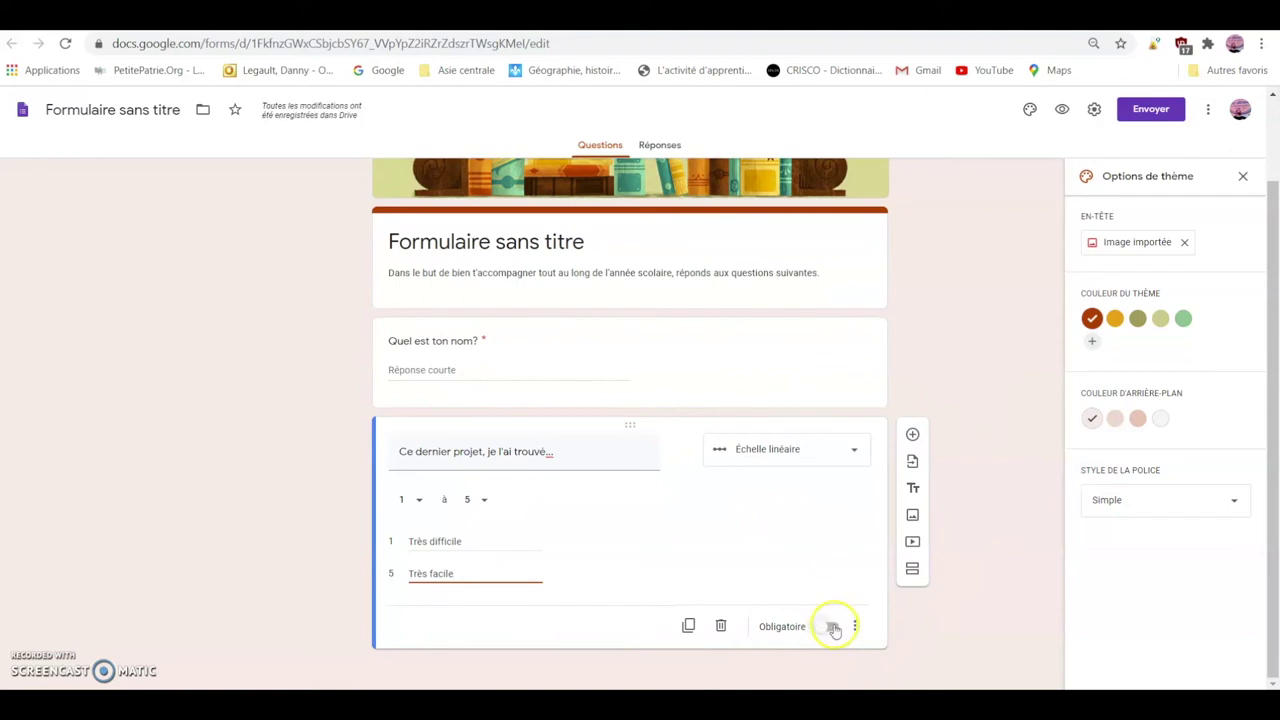
pyautogui.click(834, 628)
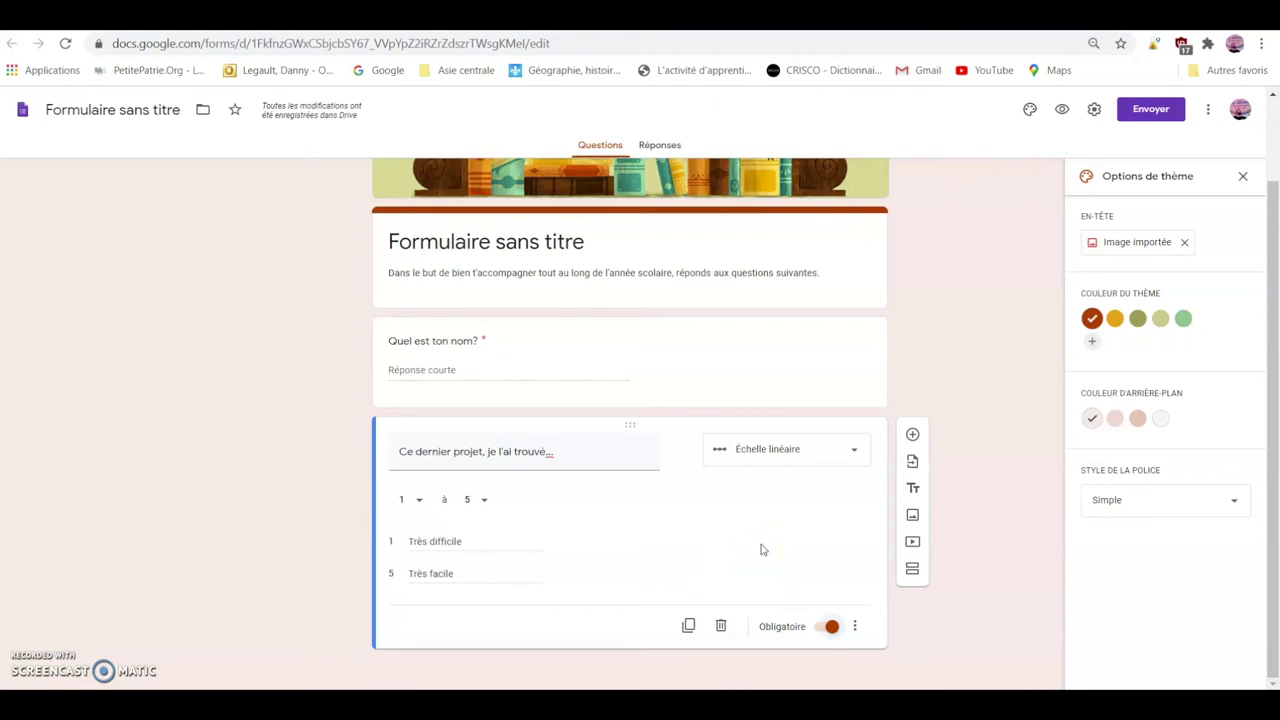
# - Add a "Cases à cocher" question titled "Afin de surmonter les difficultés rencontrées, j'ai fait appel aux ressources suivantes:"
pyautogui.click(913, 434)
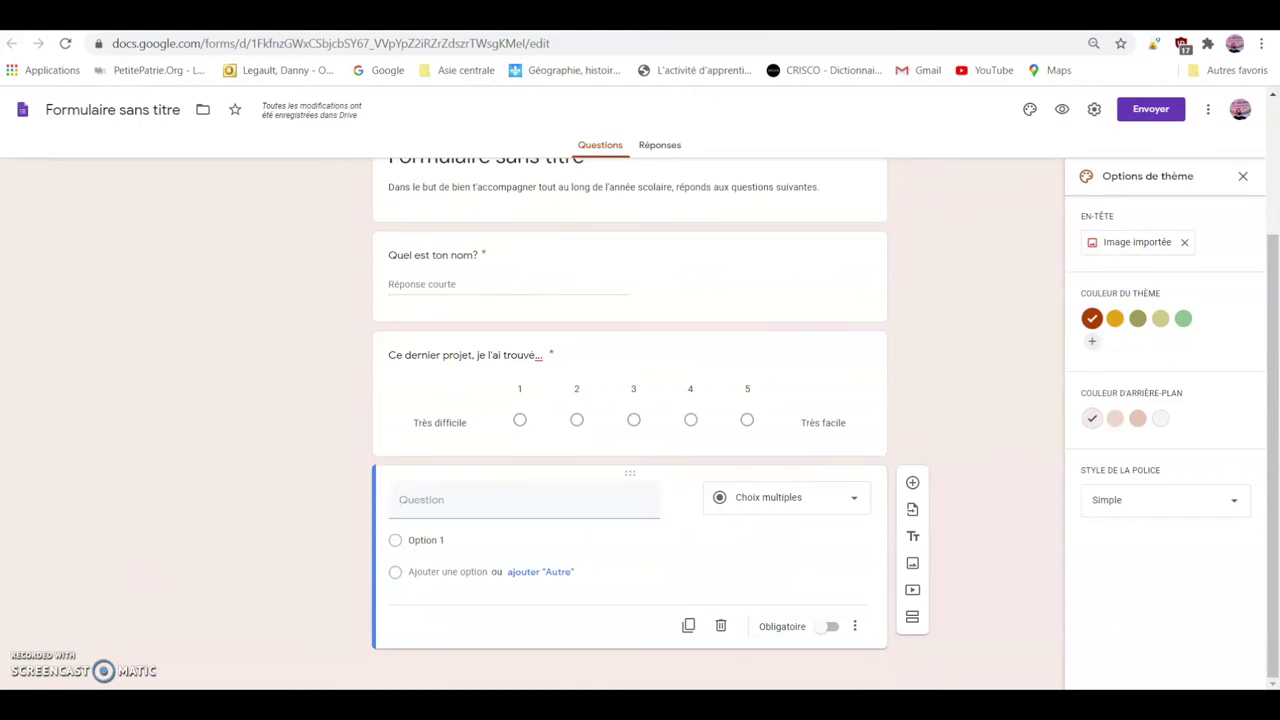
pyautogui.click(401, 497)
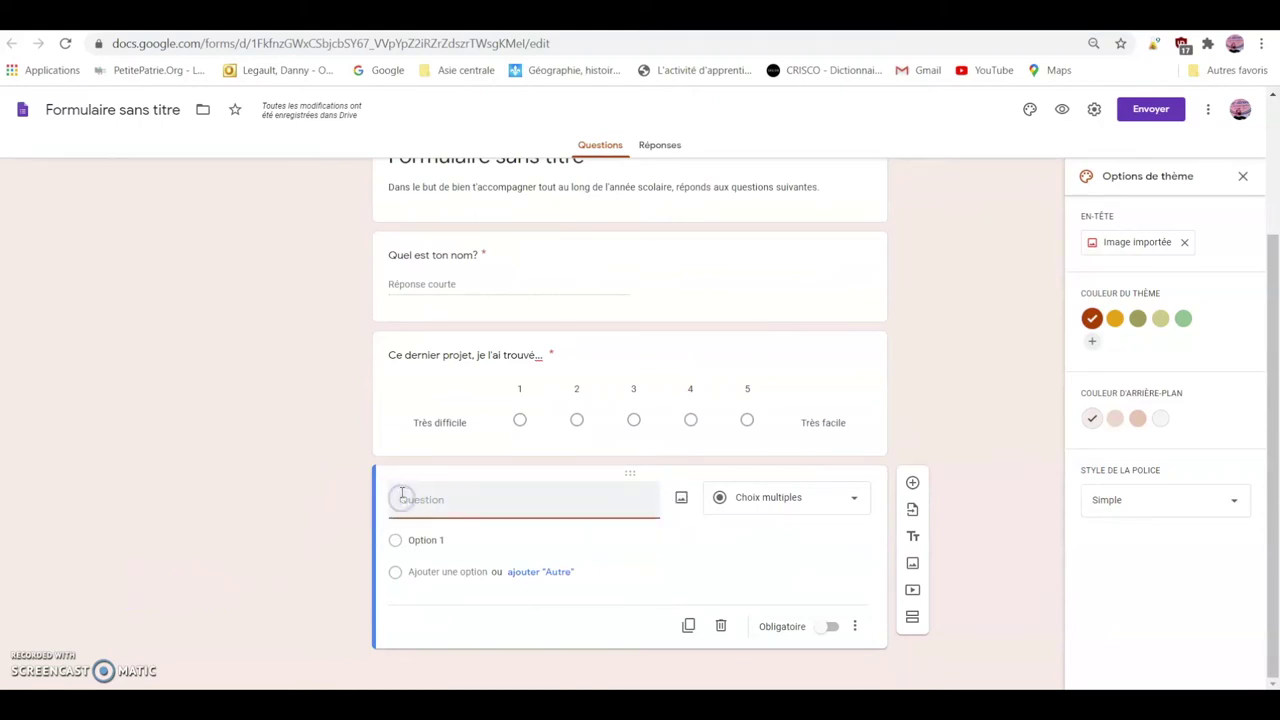
pyautogui.write("Afin de surmonter les difficultés rencontrées, j'ai fait appel aux ressources suivantes:")
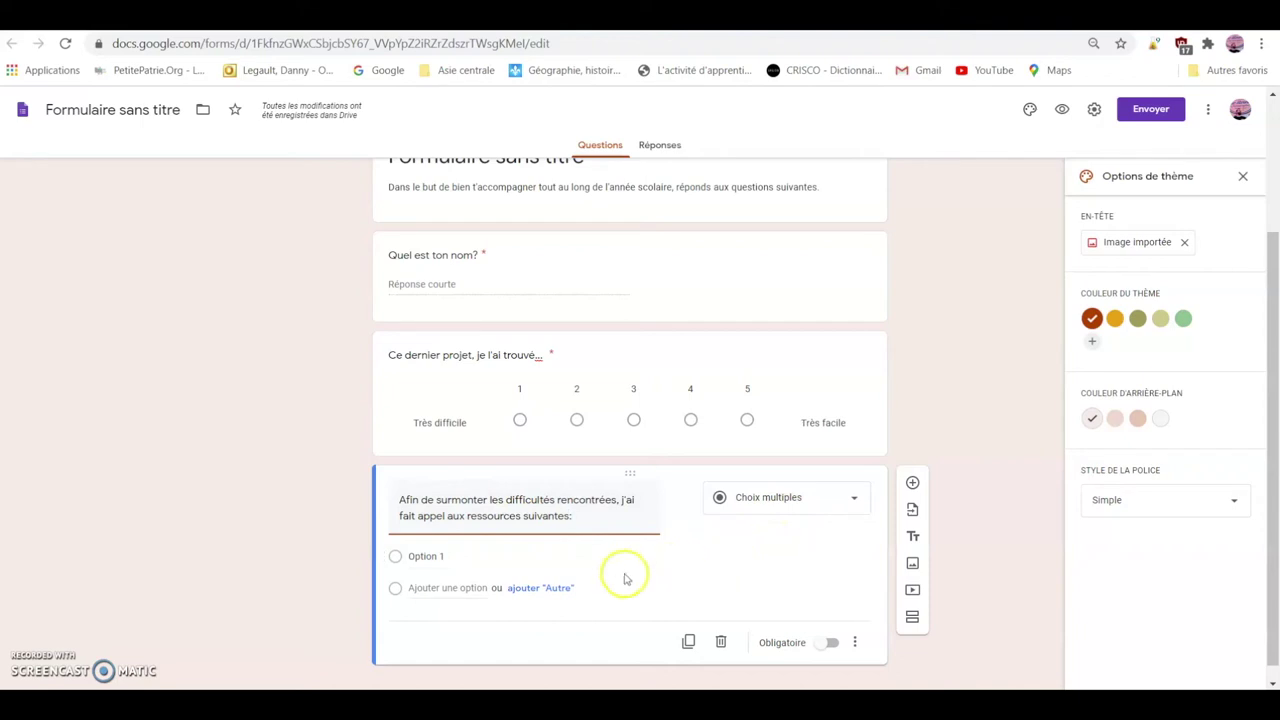
pyautogui.click(853, 499)
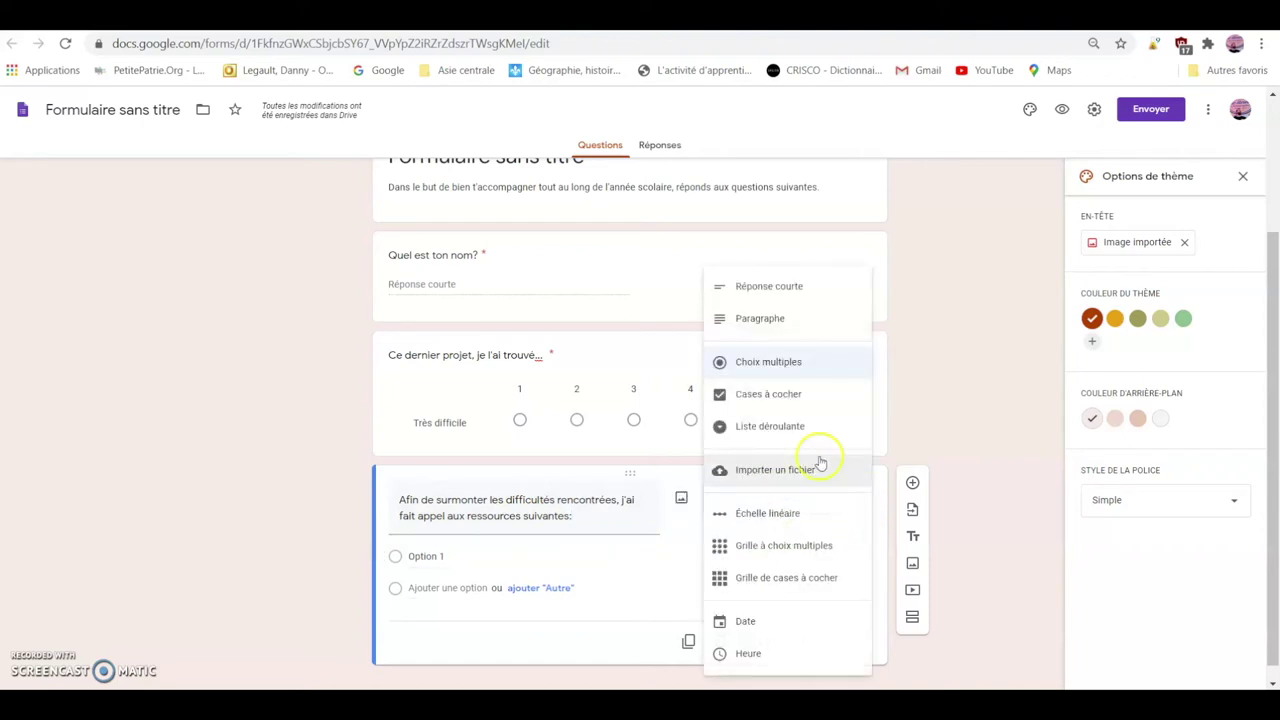
pyautogui.click(760, 394)
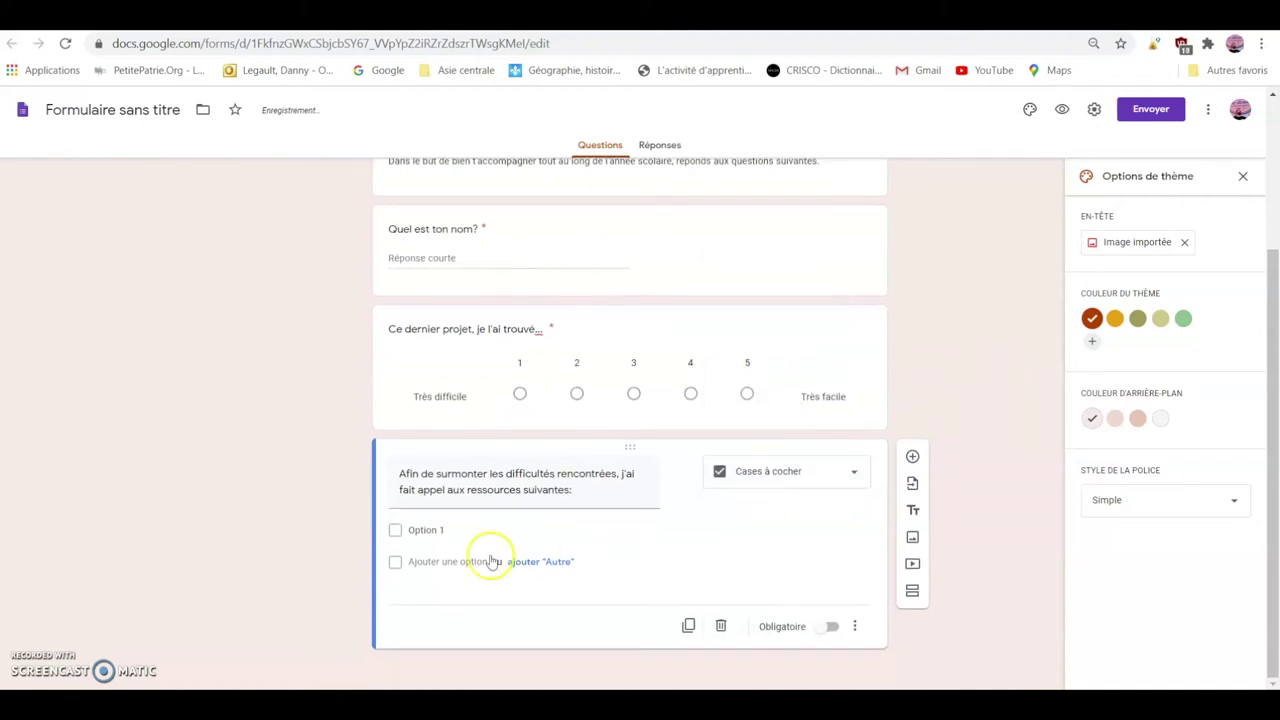
# - Enter "Mon enseignant.e" and "Mes camarades de classe" as the first two options of the checkbox question
pyautogui.click(457, 531)
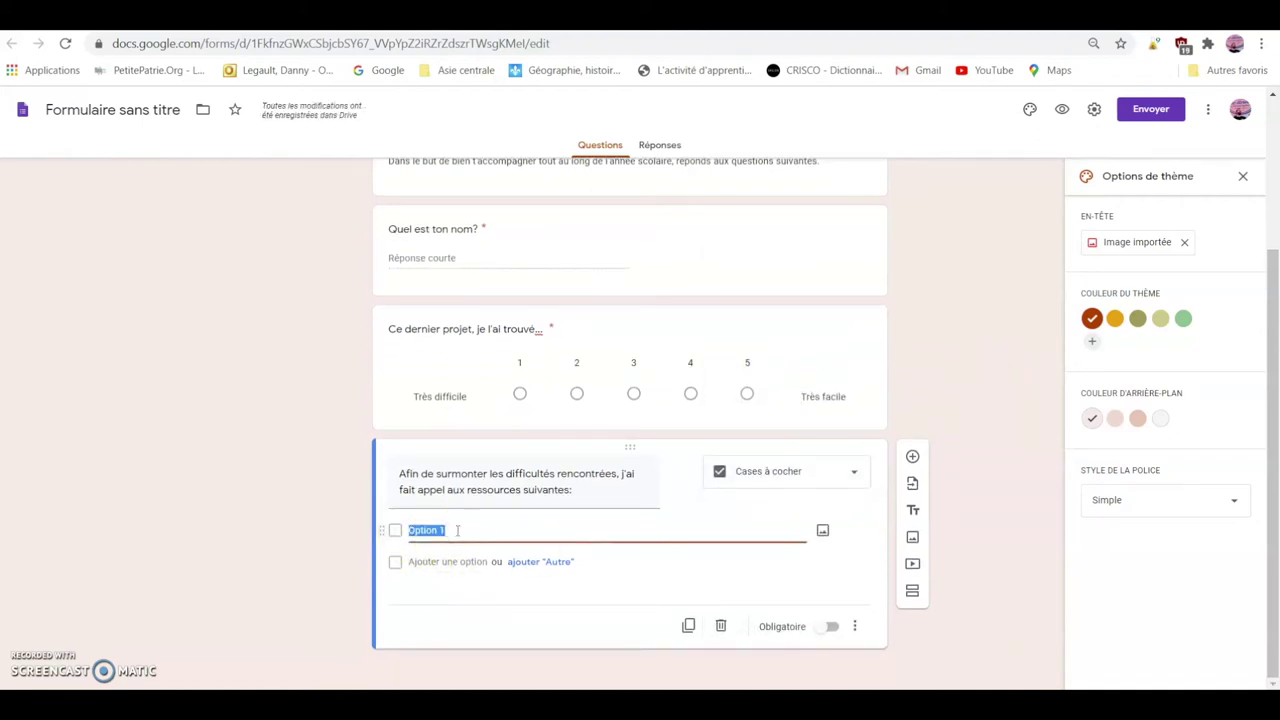
pyautogui.press('BackSpace')
pyautogui.write('Mon')
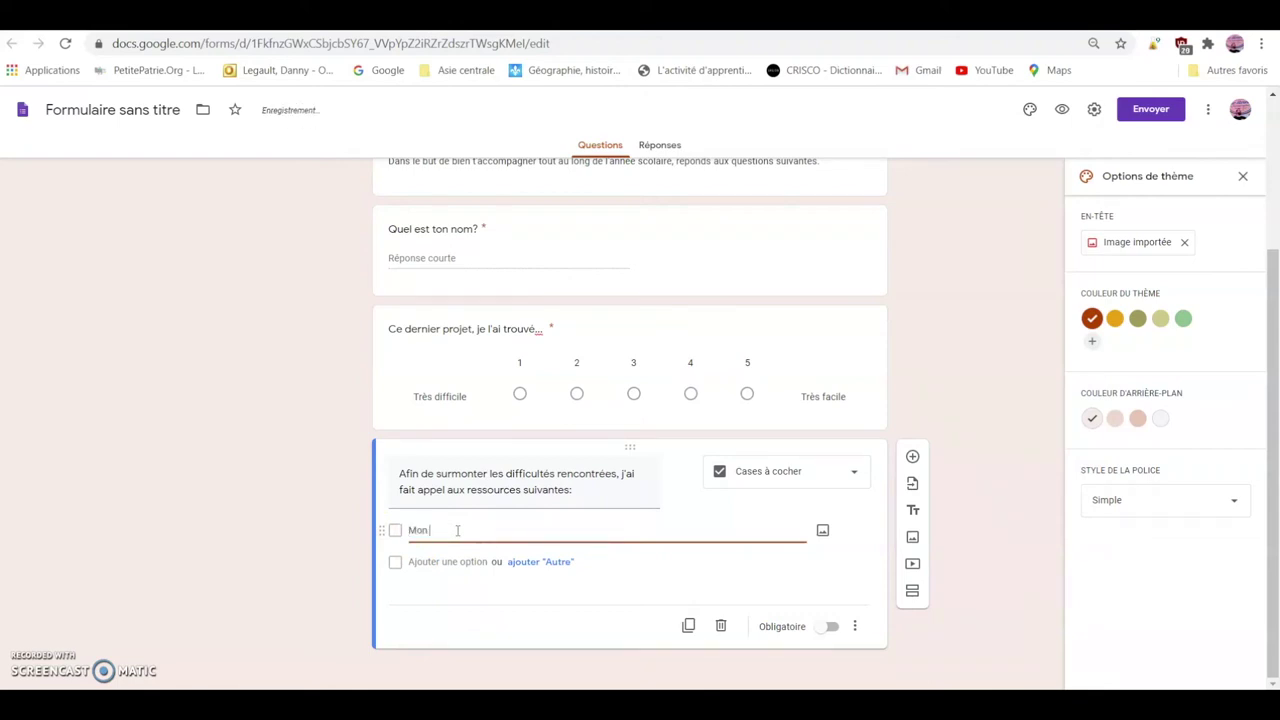
pyautogui.write(' enseignant.e')
pyautogui.click(455, 561)
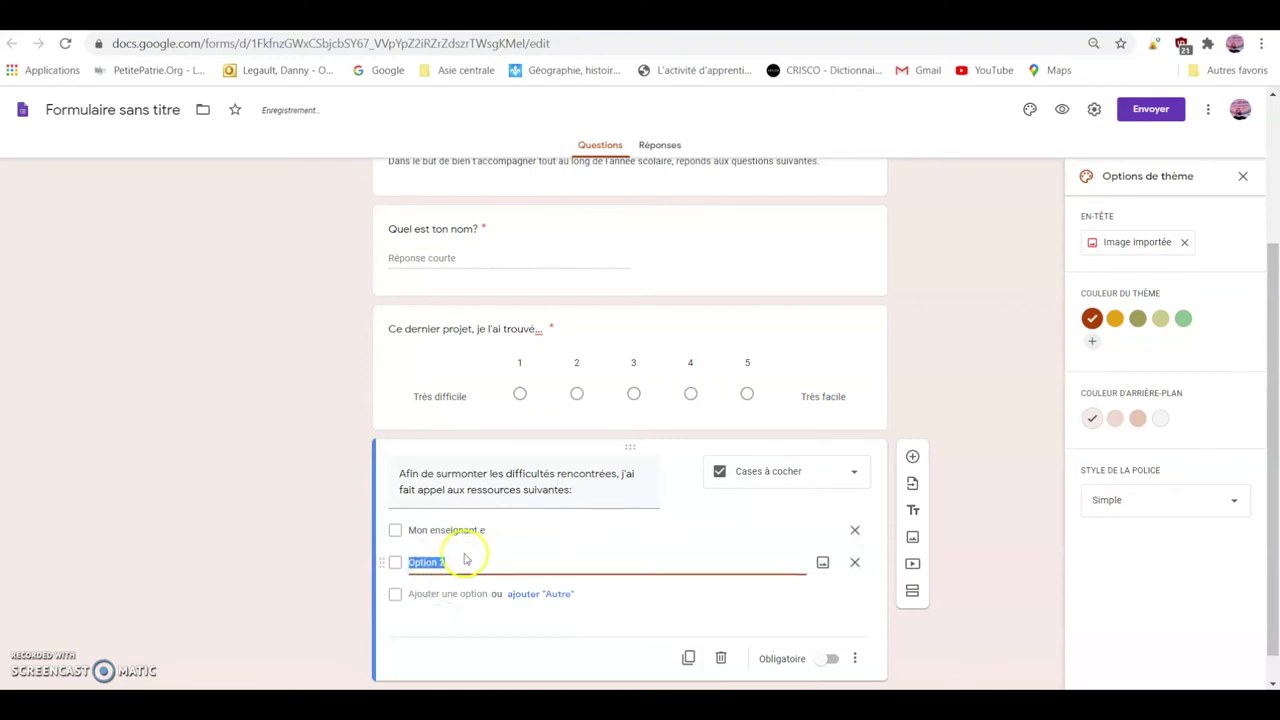
pyautogui.press('BackSpace')
pyautogui.write('Me')
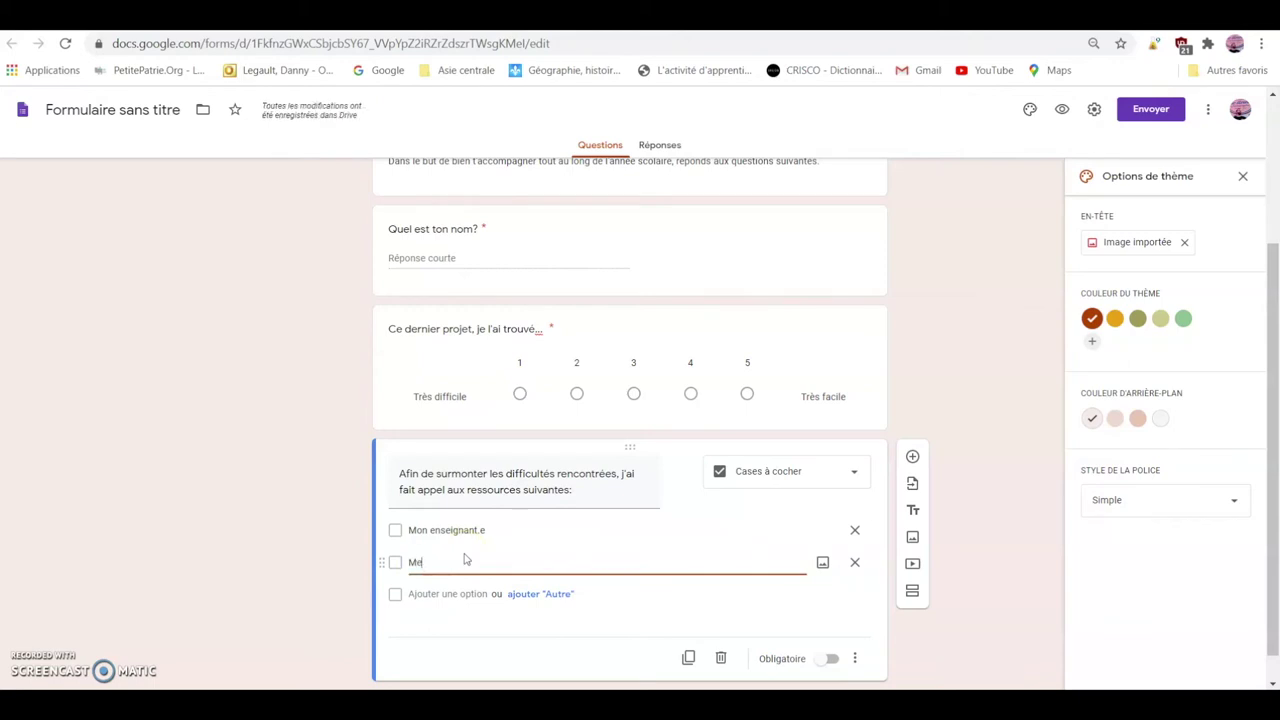
pyautogui.write('s camarades de classe')
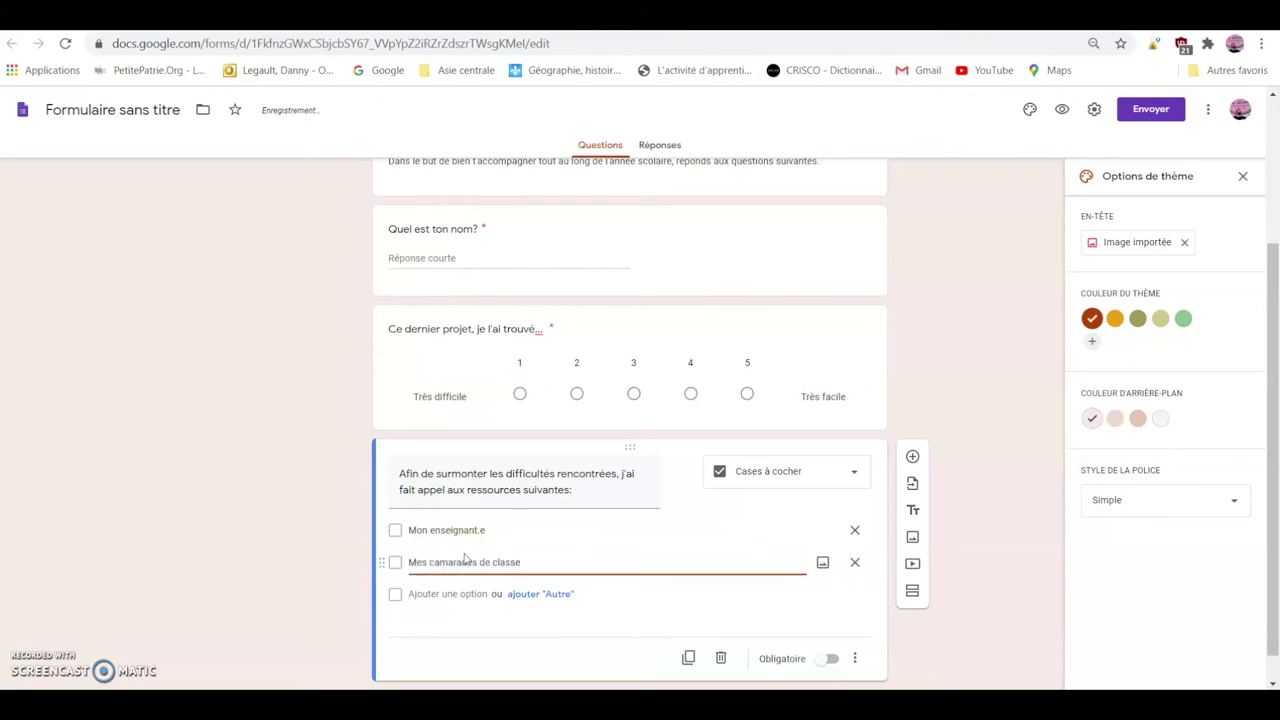
# - Add the options "Des membres de ma famille" and "Des ressources de la classe" to the checkbox question
pyautogui.press('Return')
pyautogui.write('Des membres de ma famille')
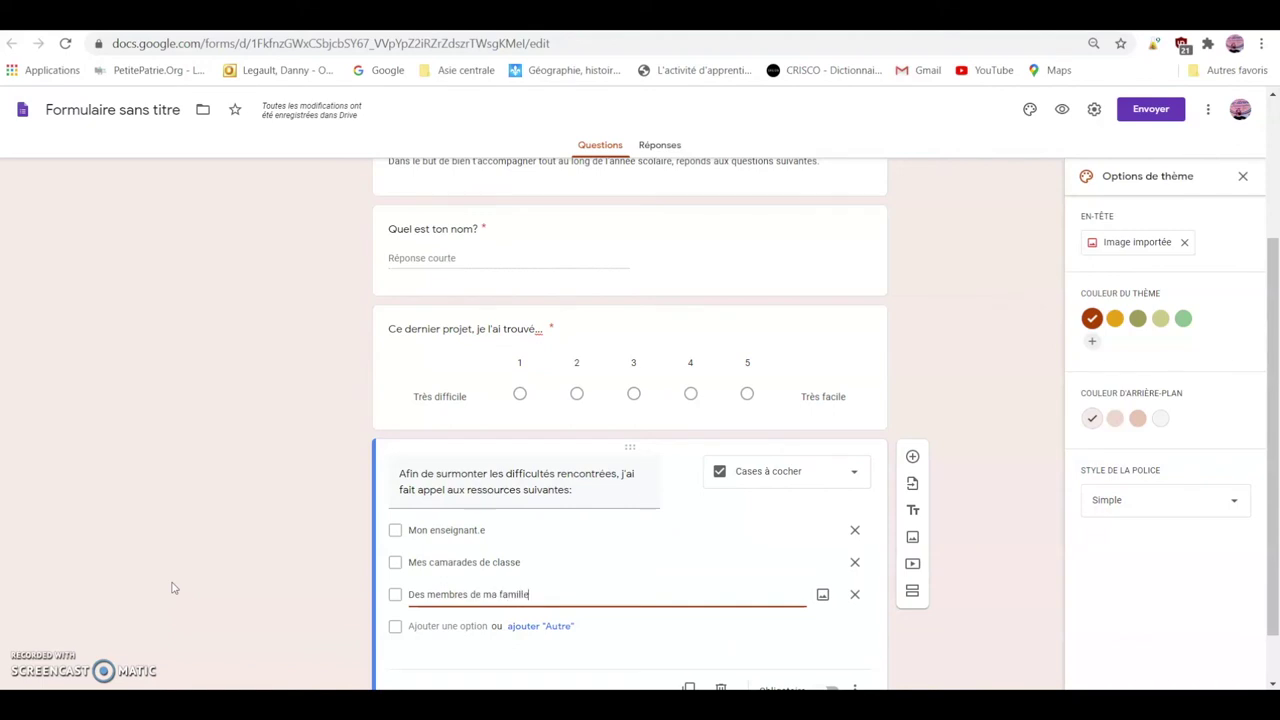
pyautogui.click(450, 626)
pyautogui.write('Des ressouces')
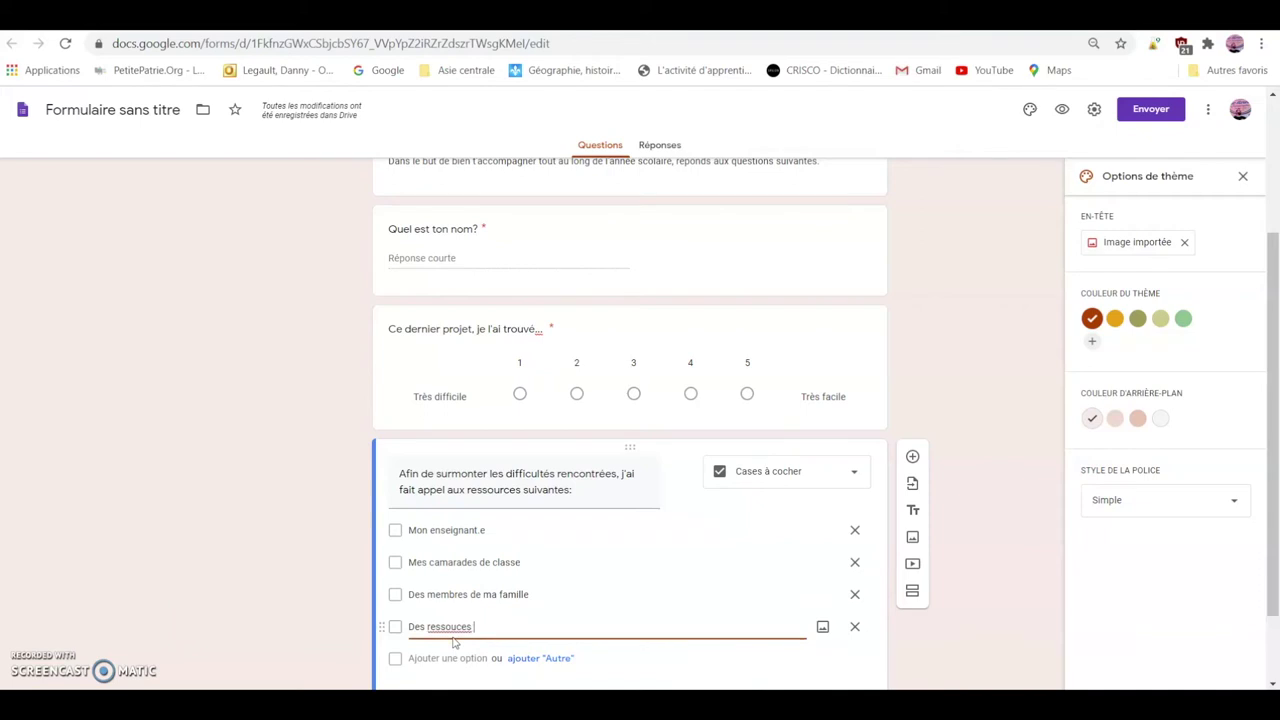
pyautogui.press('BackSpace')
pyautogui.press('BackSpace')
pyautogui.press('BackSpace')
pyautogui.write('rces de la cal')
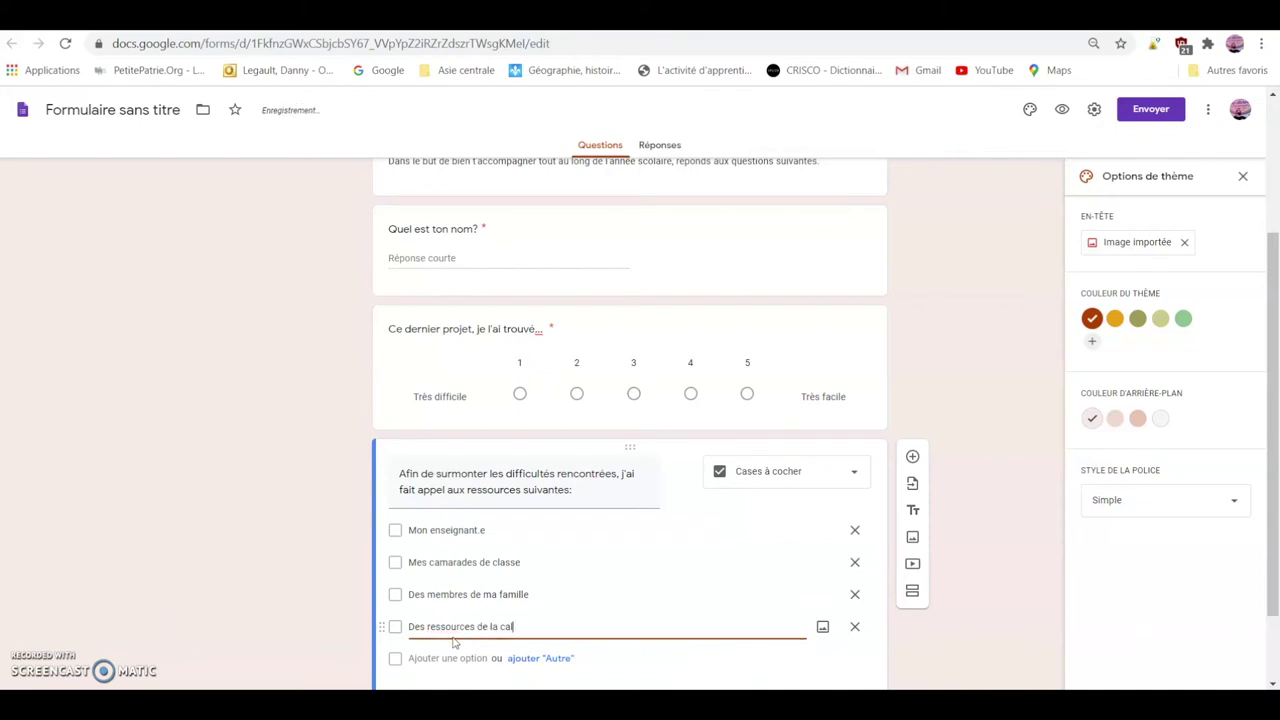
pyautogui.press('BackSpace')
pyautogui.press('BackSpace')
pyautogui.write('lasse')
# - Add an "Autre" option at the end of the checkbox question's list
pyautogui.click(561, 661)
pyautogui.scroll(-1, 520, 570)
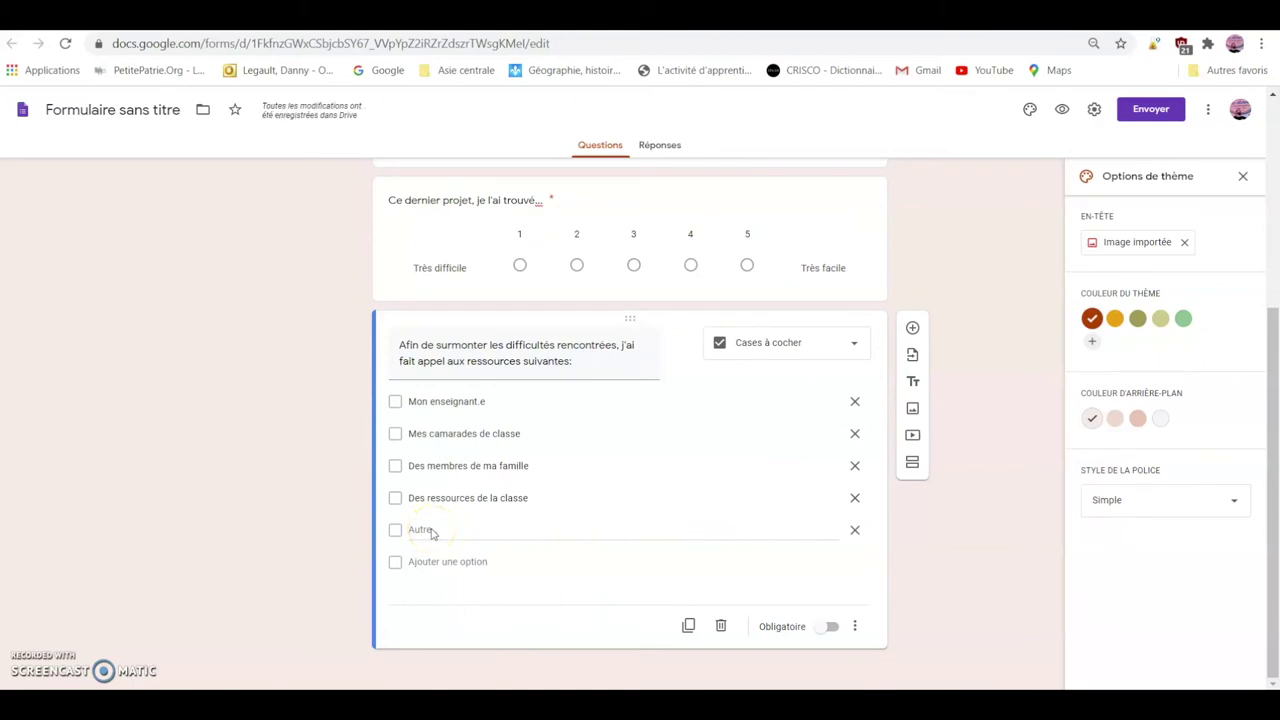
pyautogui.click(428, 401)
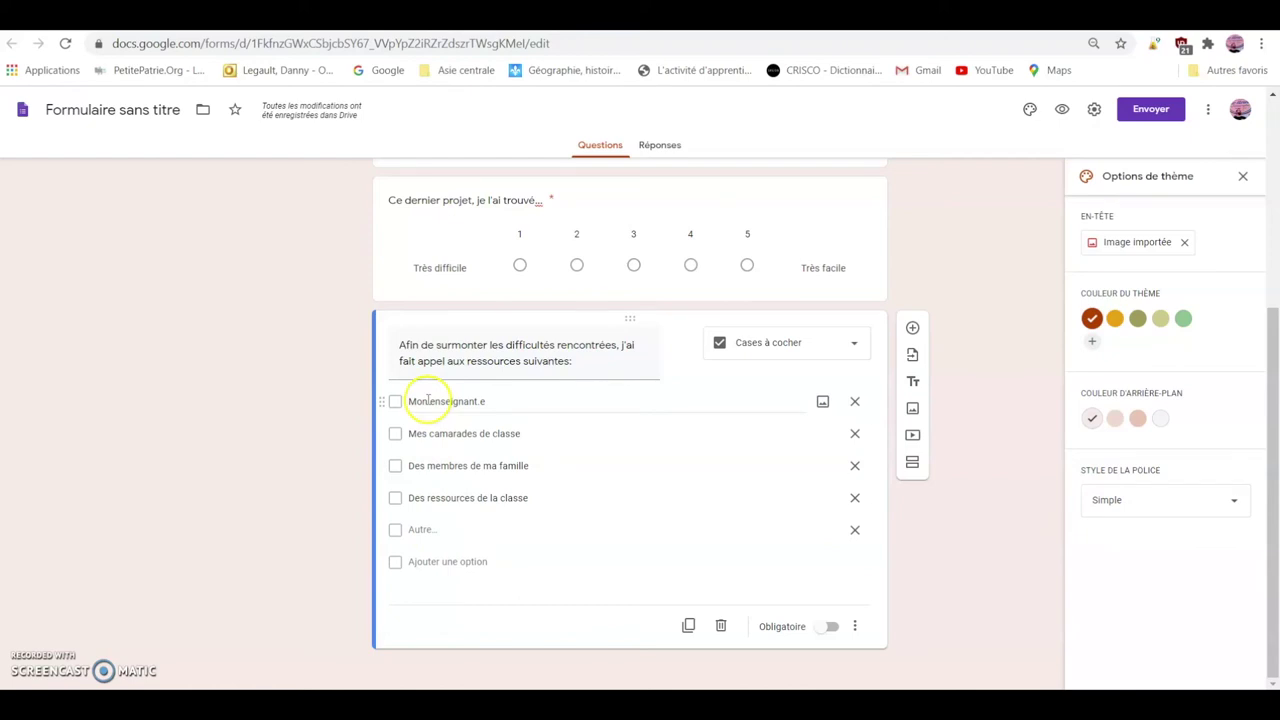
pyautogui.click(425, 428)
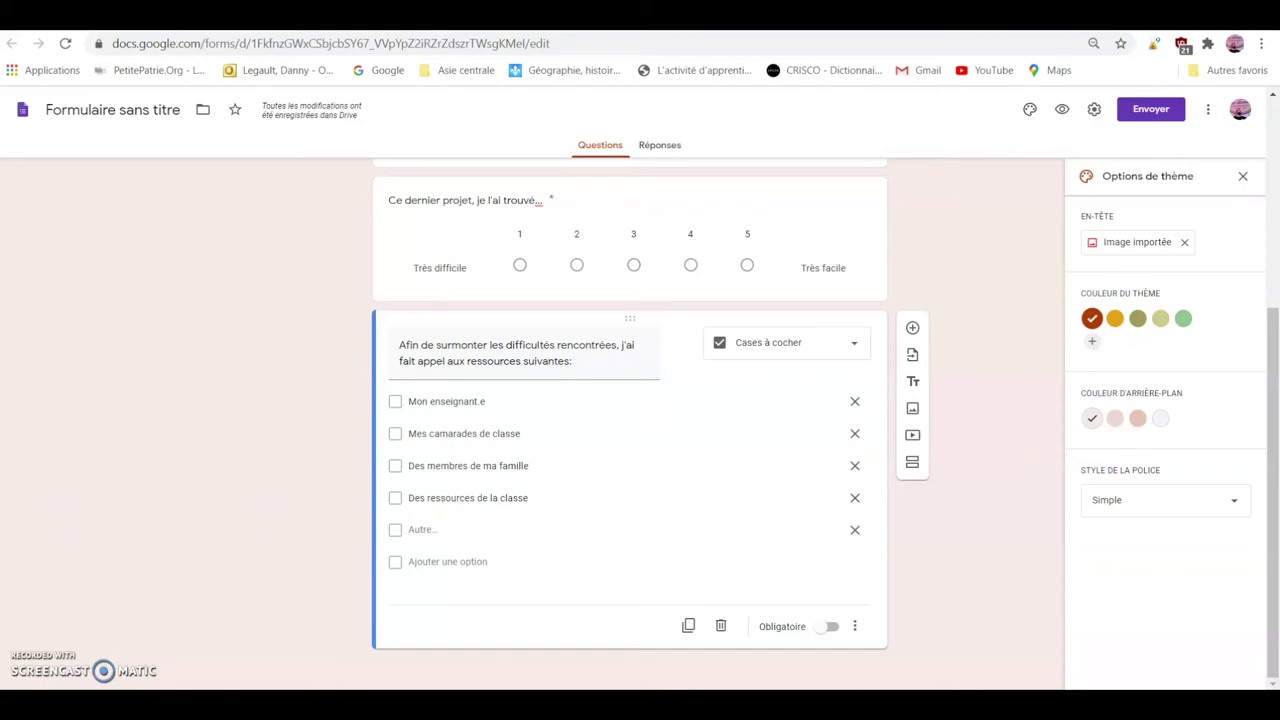
# - Add a second section titled "Merci d'avoir répondu à ces questions. Cette démarche est utile autant pour toi qu'à ton enseignantE :)"
pyautogui.click(912, 464)
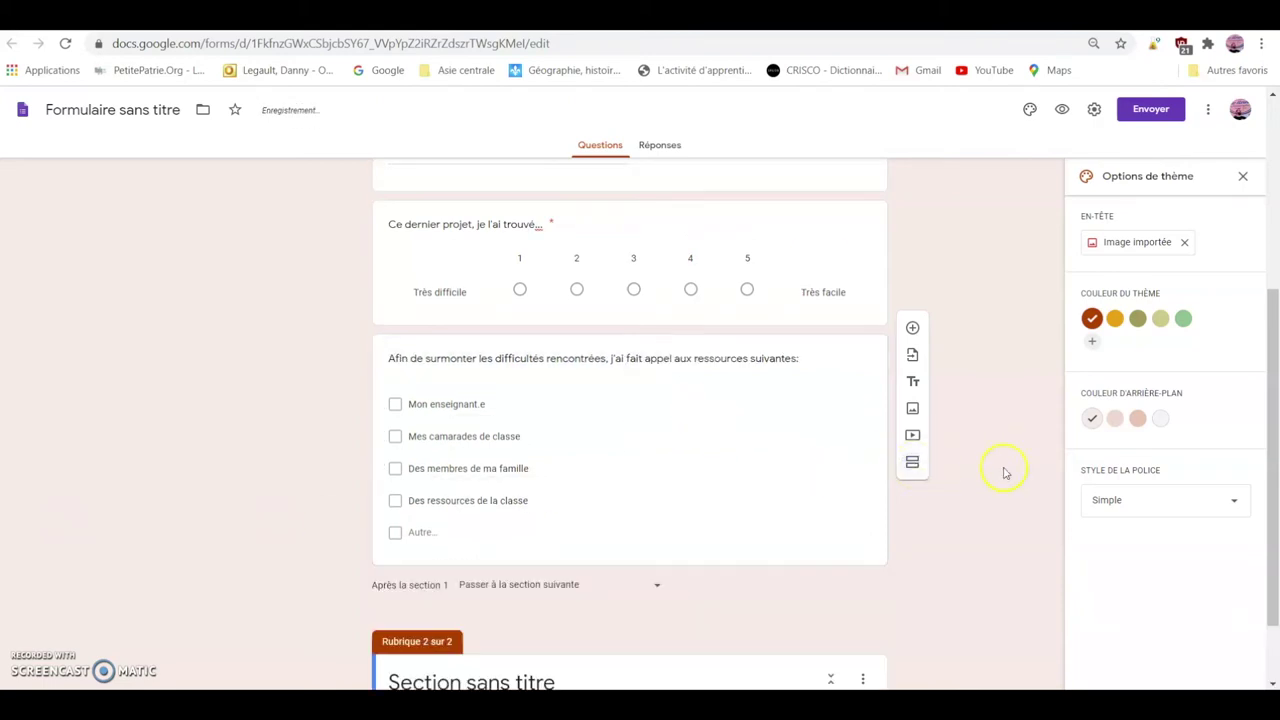
pyautogui.click(563, 592)
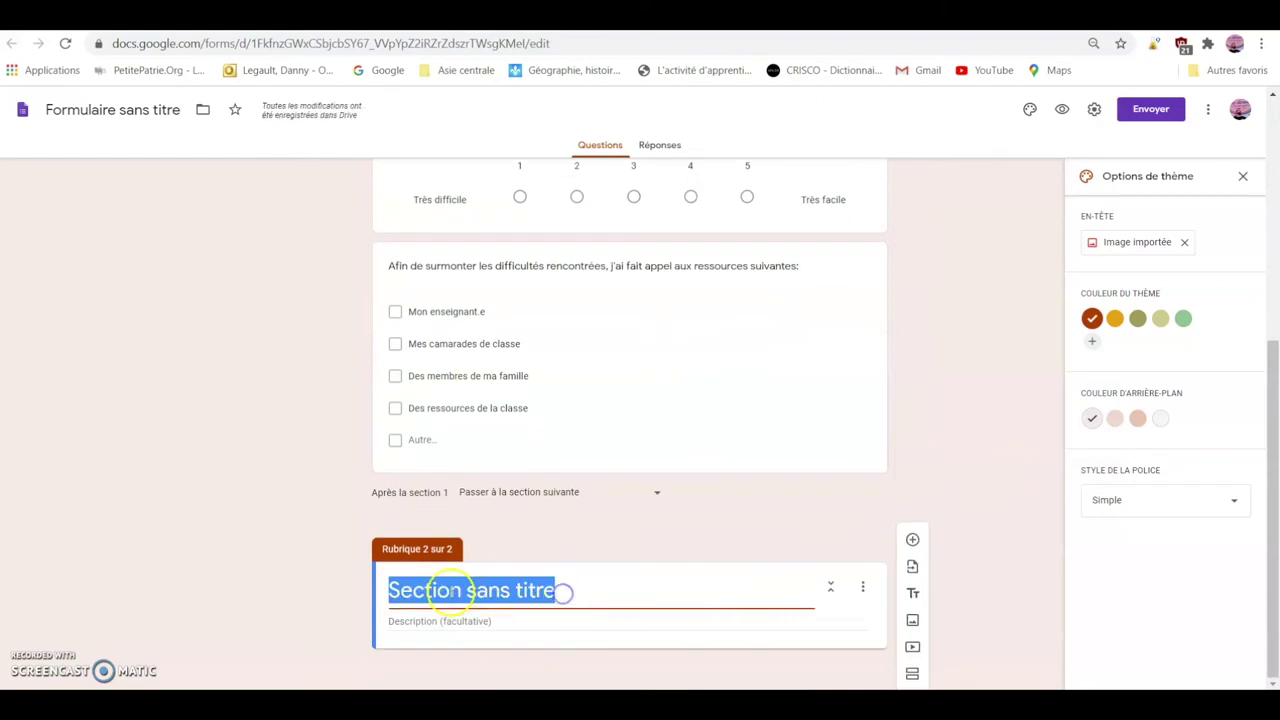
pyautogui.press('BackSpace')
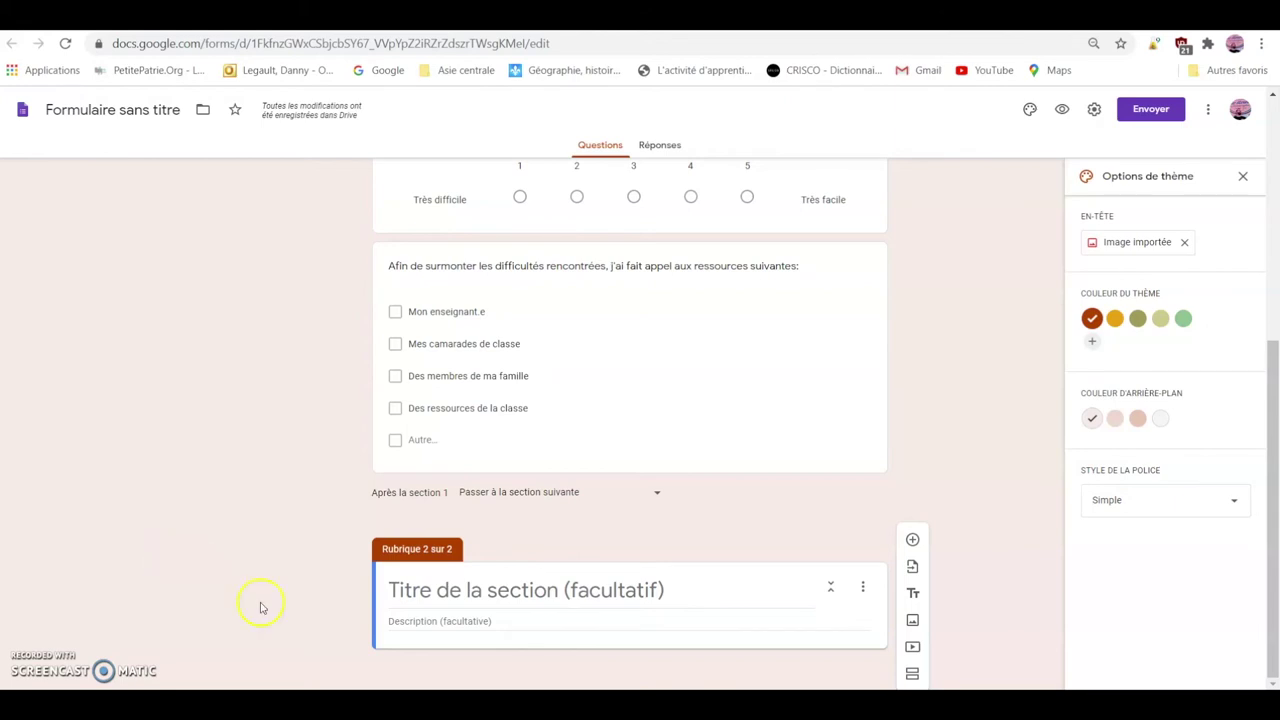
pyautogui.click(393, 591)
pyautogui.write("Merci d'avoir répondu à ces questions. Cette démarche est utile autant pour toi qu'à ton enseignantE   :)")
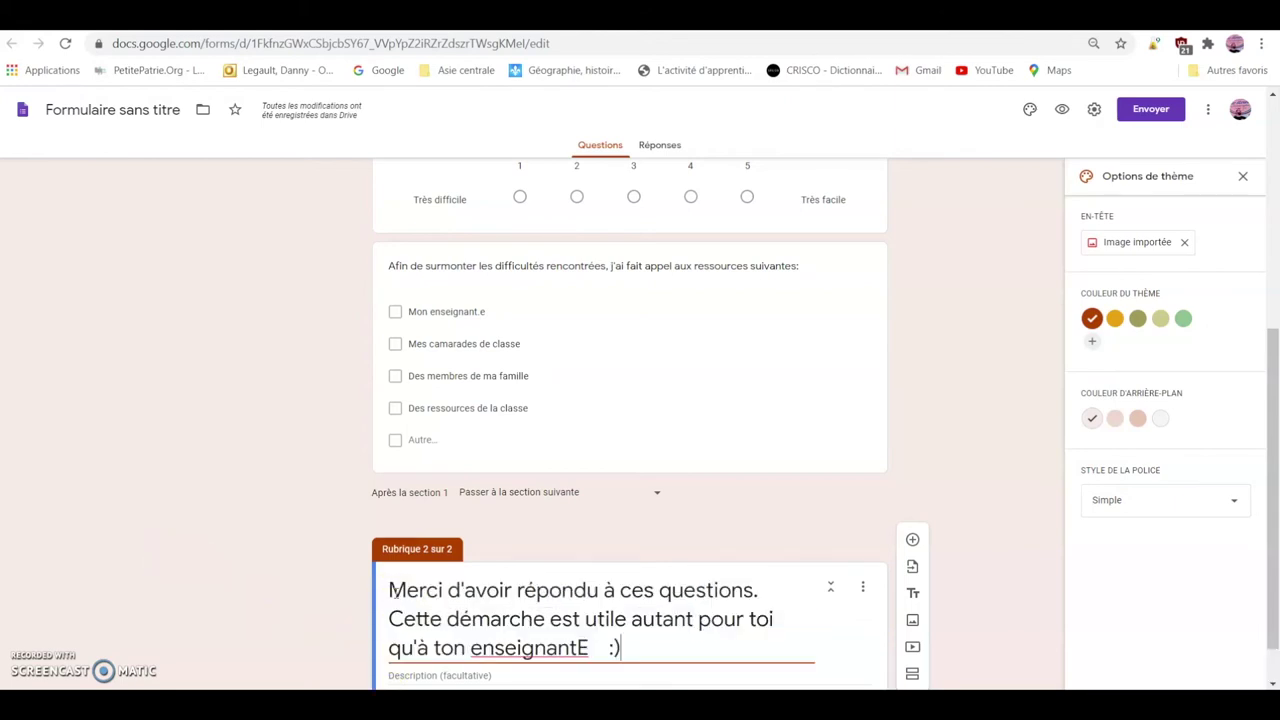
pyautogui.scroll(-1, 1008, 383)
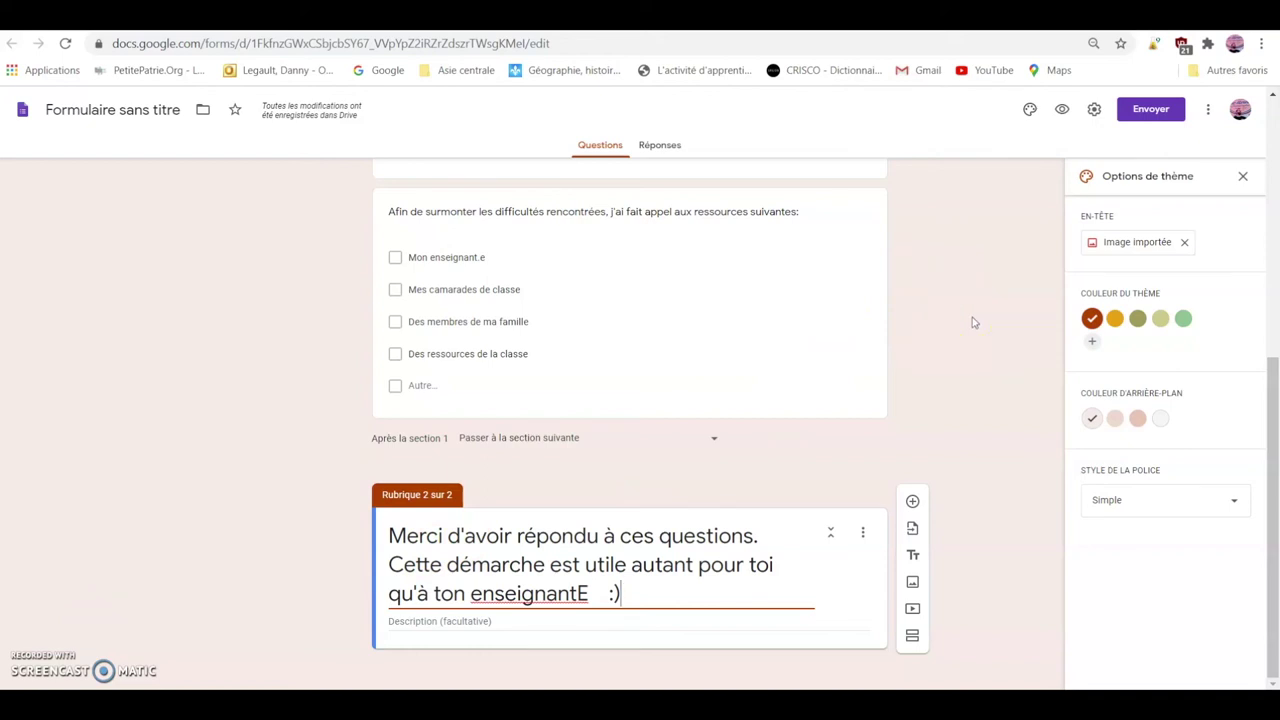
# - Review the e-mail sending option for the form and copy its shareable link
pyautogui.click(1143, 110)
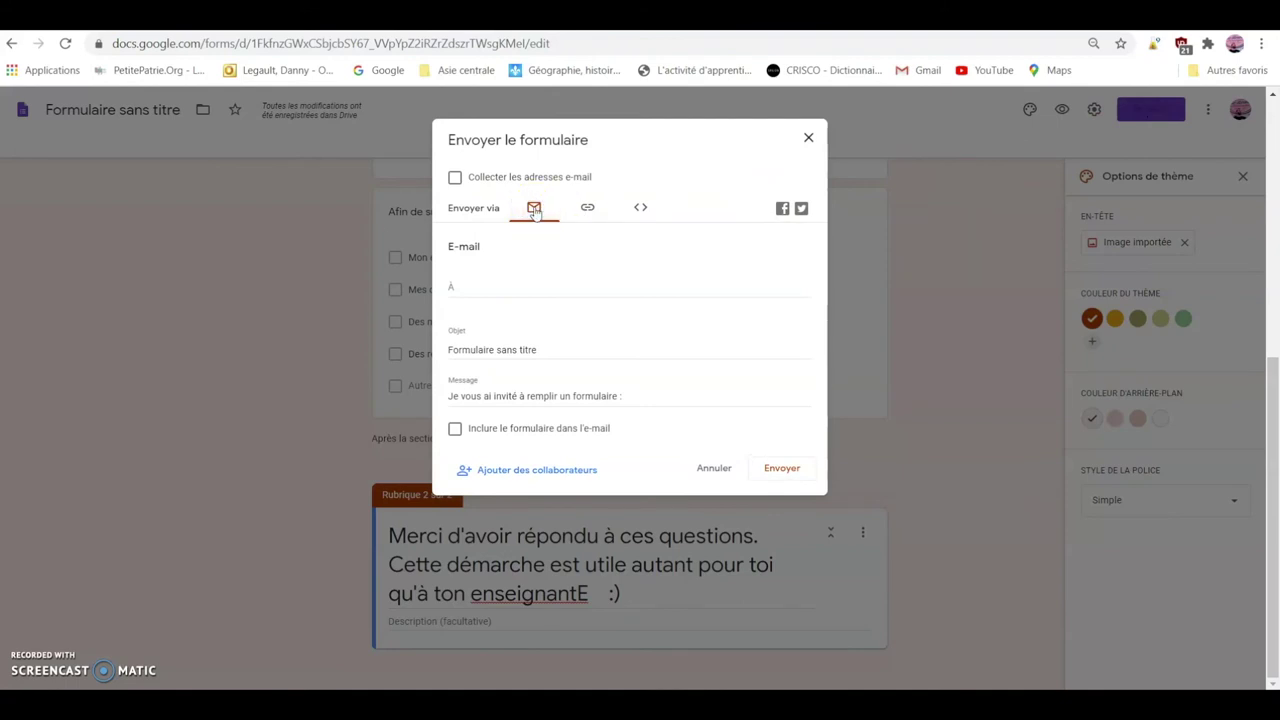
pyautogui.click(464, 286)
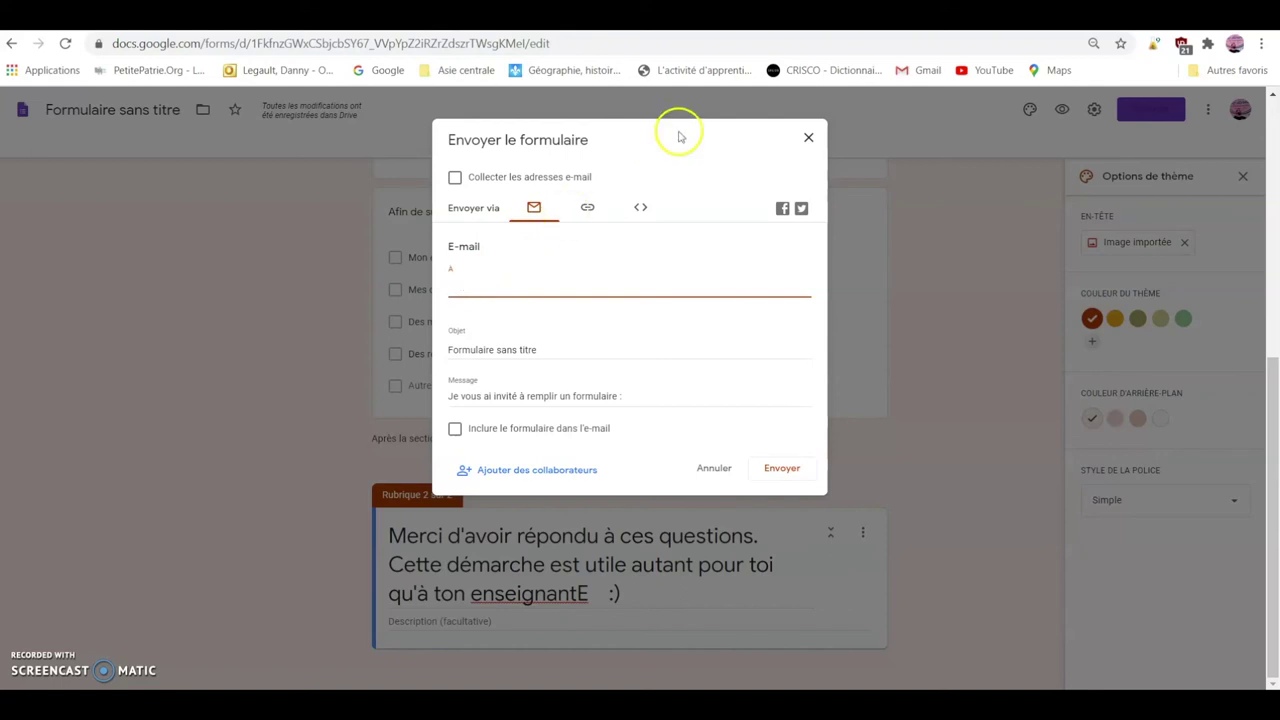
pyautogui.click(589, 209)
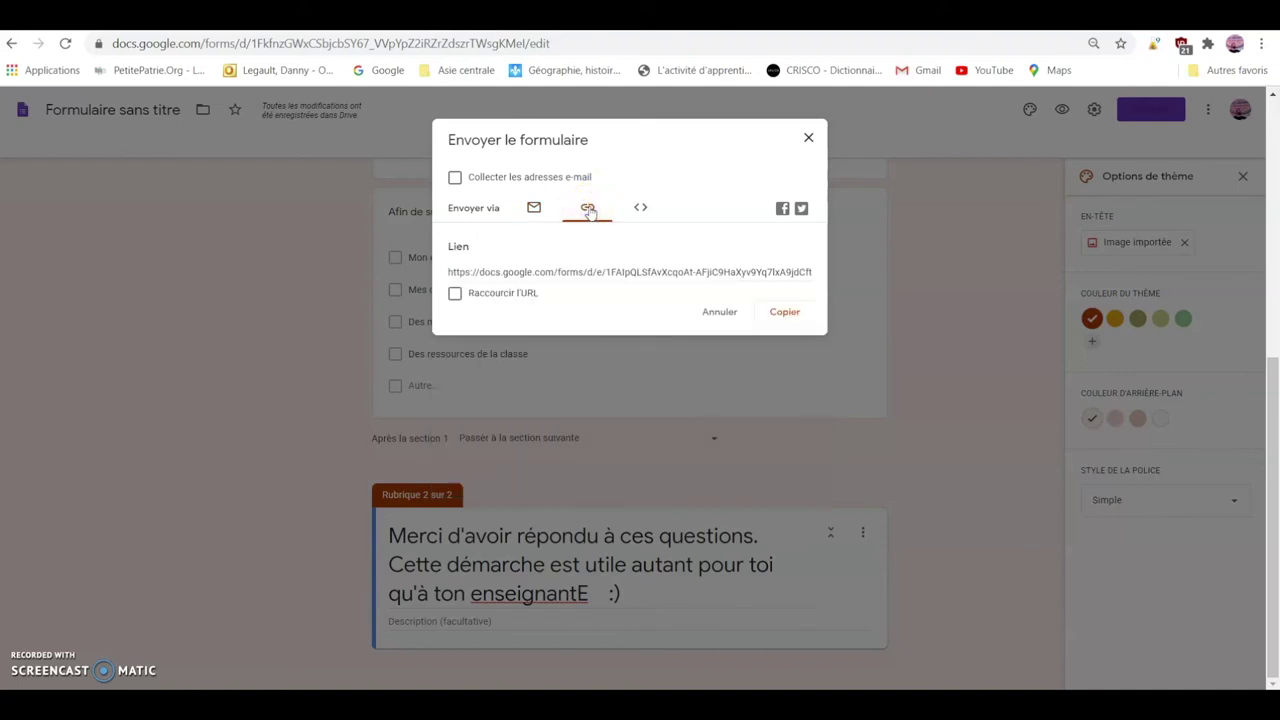
pyautogui.click(592, 214)
pyautogui.click(778, 308)
pyautogui.click(781, 312)
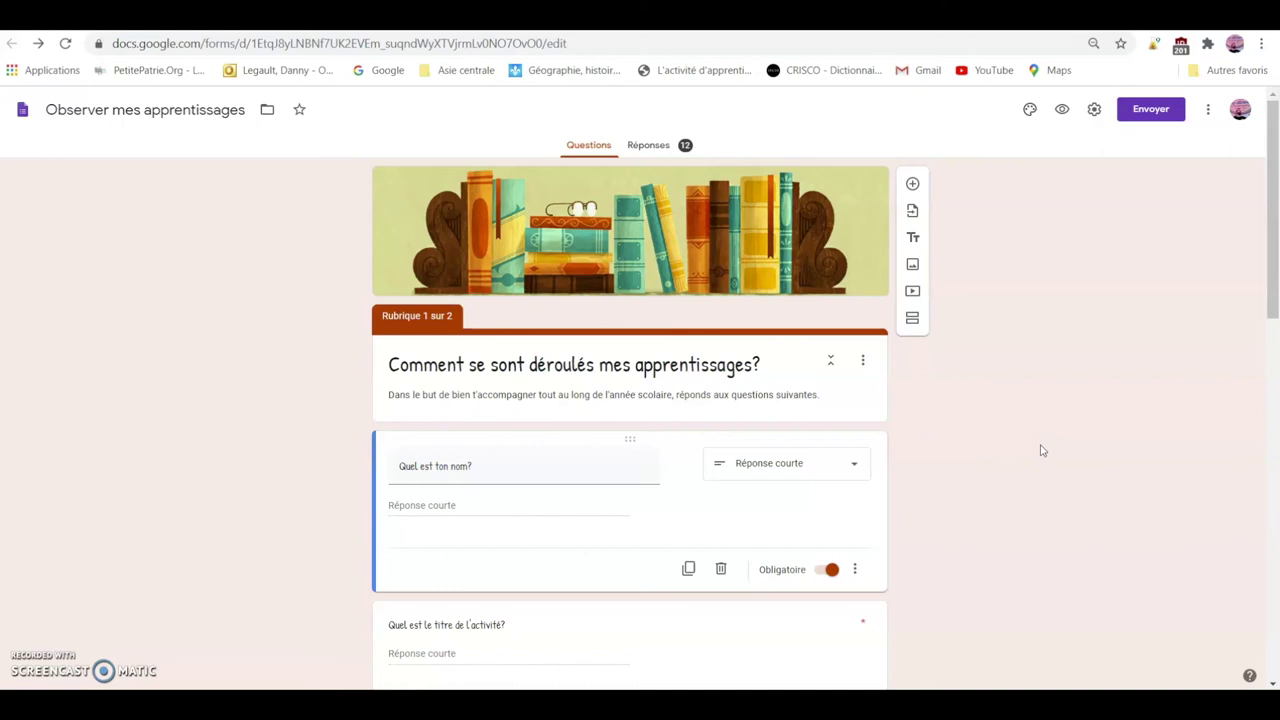
# - Examine the response summary of the "Observer mes apprentissages" form, including the activity title and project difficulty charts and the reported difficulties
pyautogui.click(650, 147)
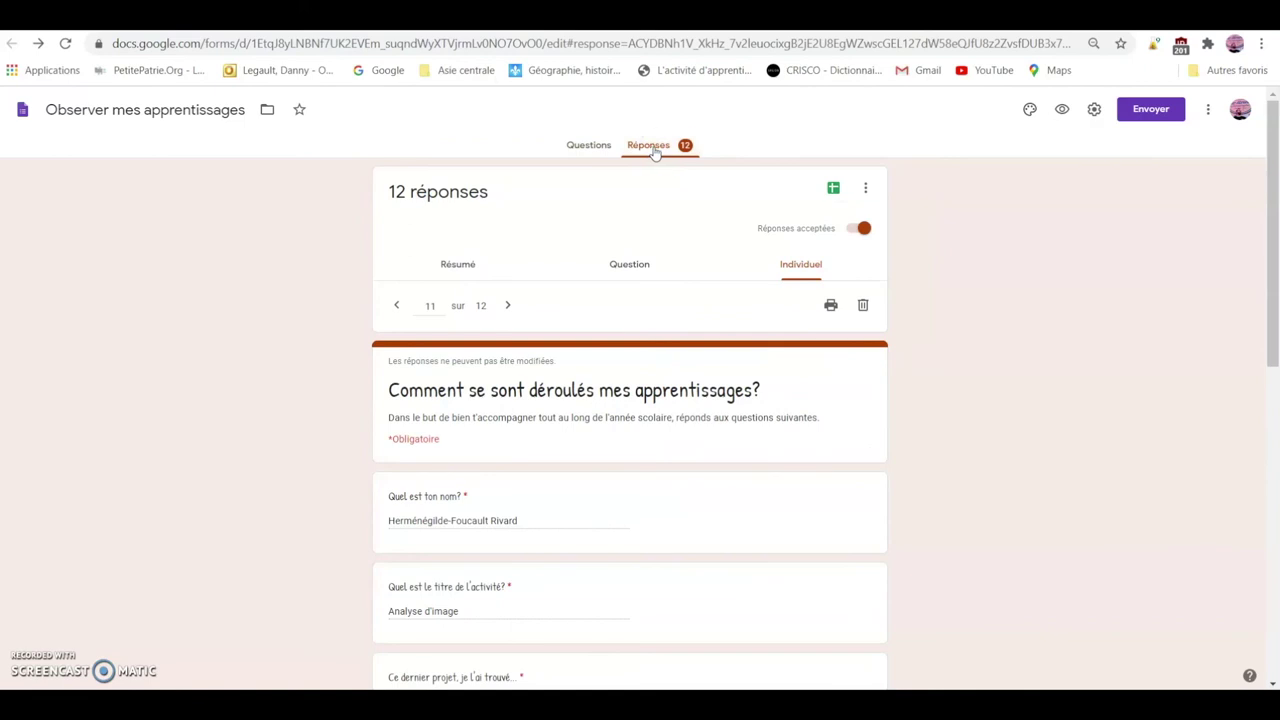
pyautogui.click(685, 147)
pyautogui.click(457, 266)
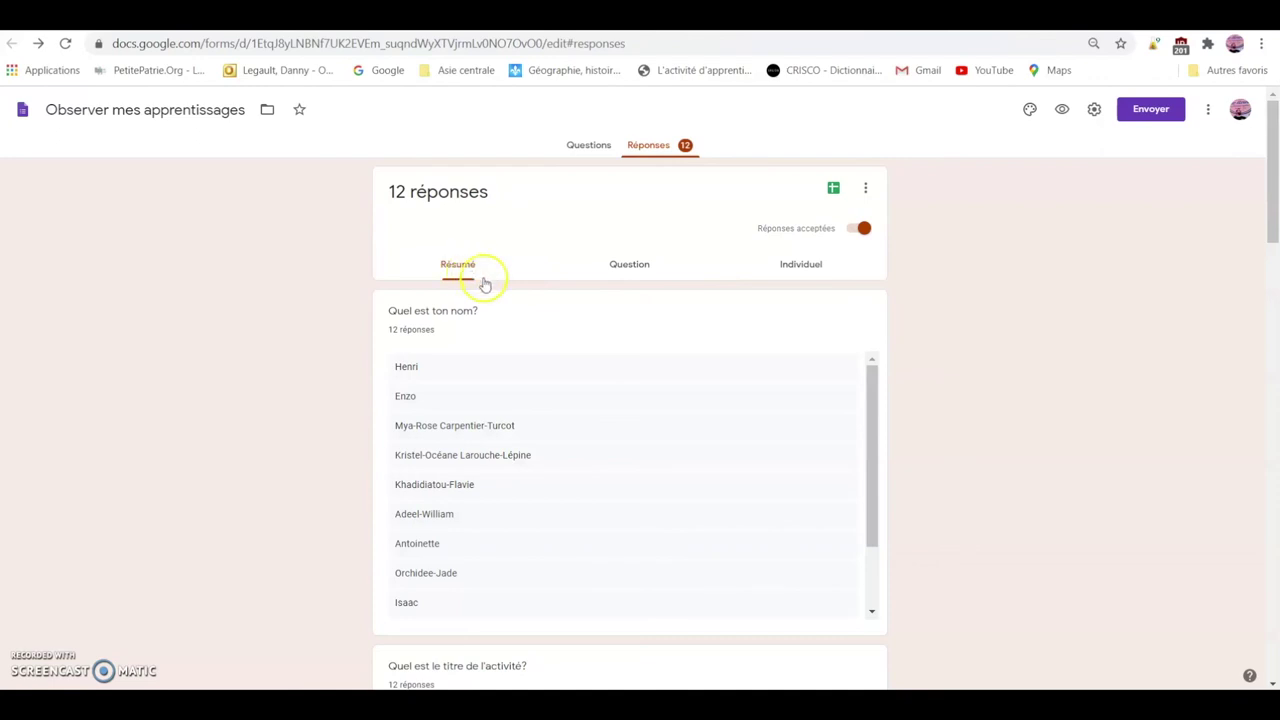
pyautogui.scroll(-5, 509, 320)
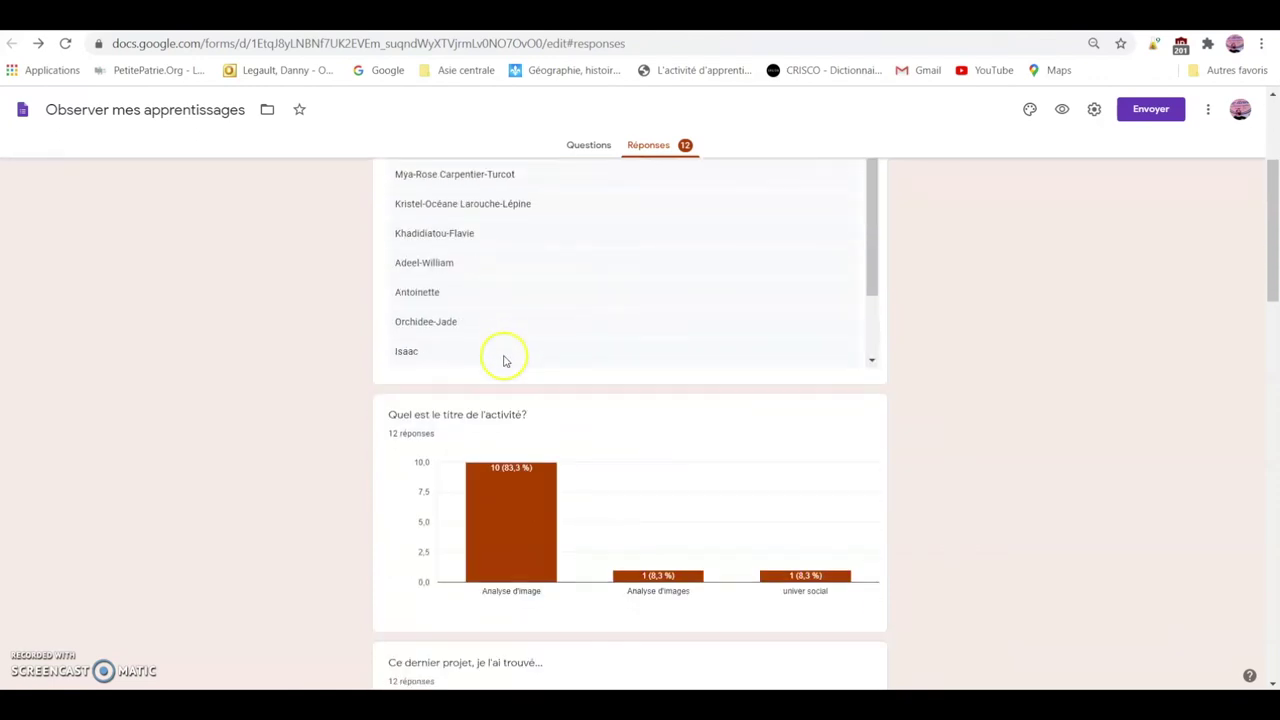
pyautogui.scroll(-3, 505, 361)
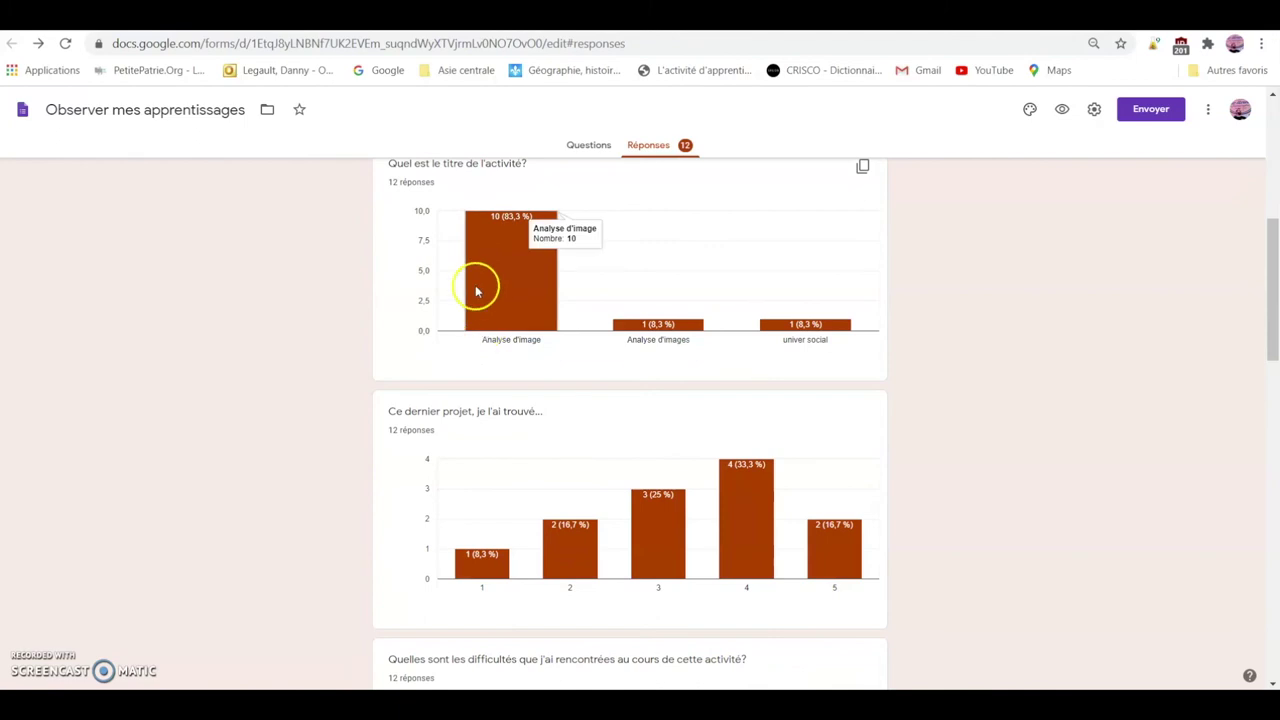
pyautogui.scroll(-2, 765, 435)
pyautogui.moveTo(477, 401)
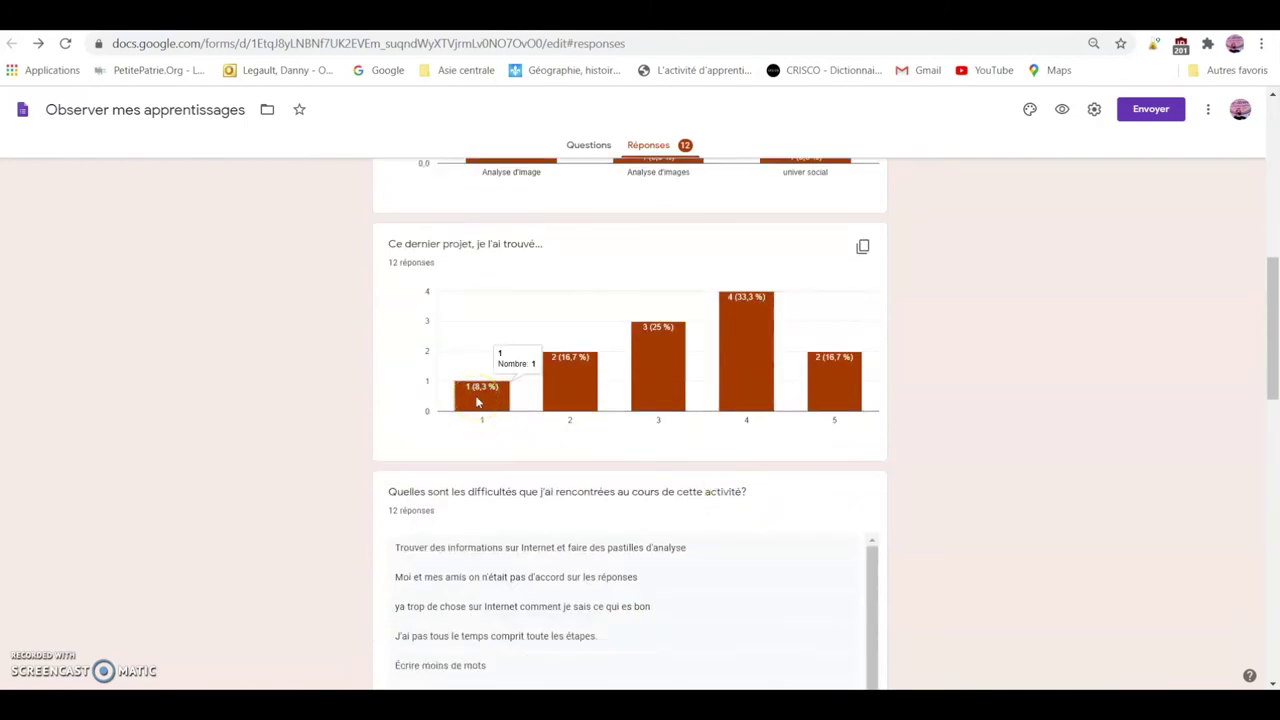
pyautogui.moveTo(726, 346)
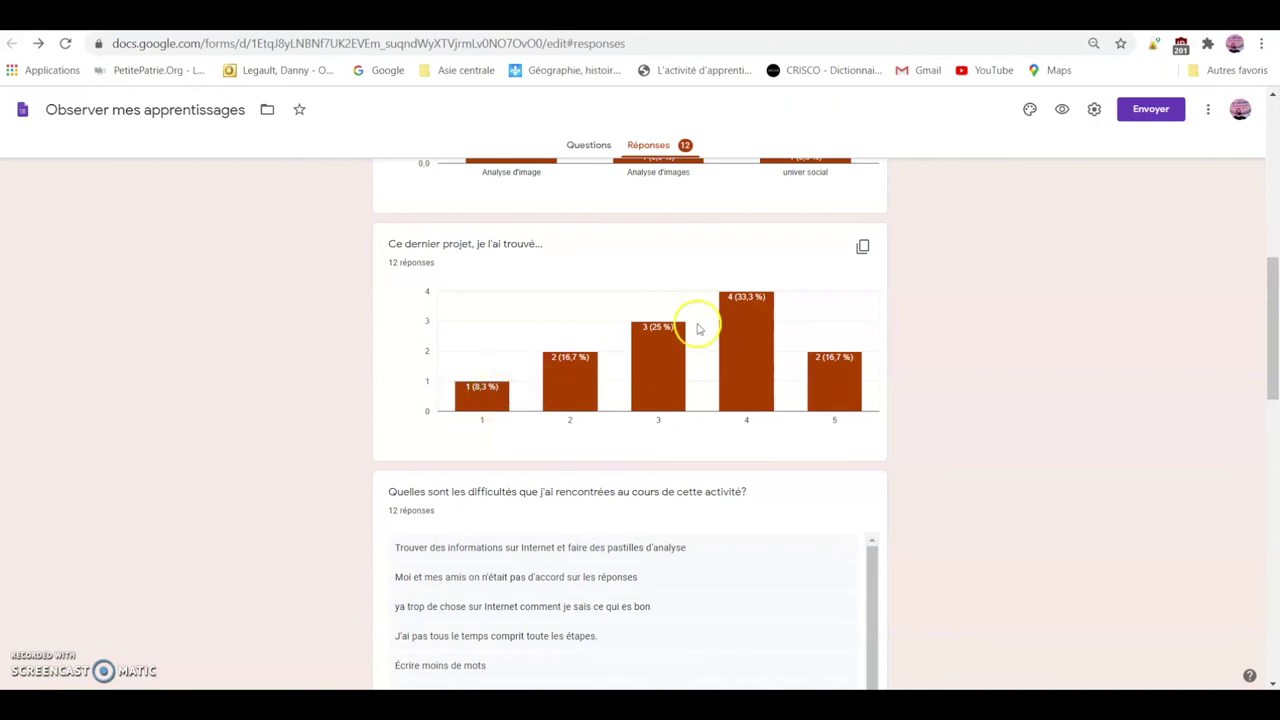
pyautogui.moveTo(734, 388)
pyautogui.scroll(-2, 480, 390)
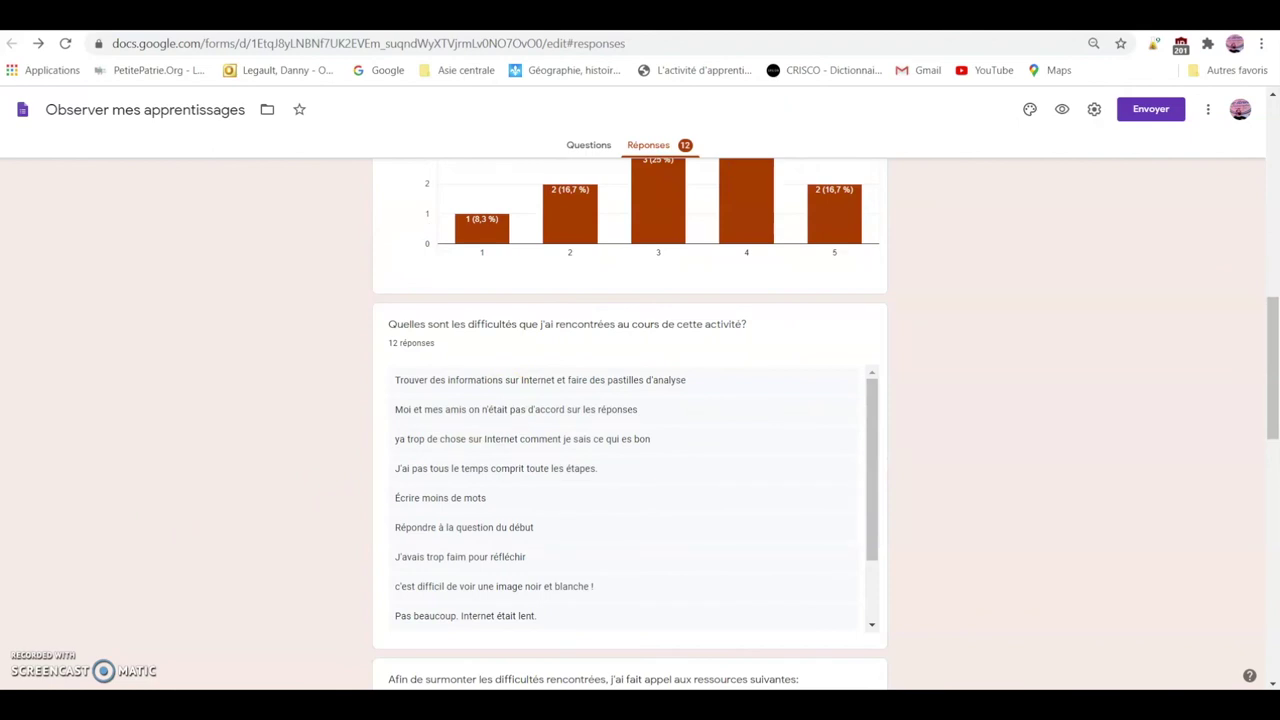
pyautogui.scroll(10, 768, 280)
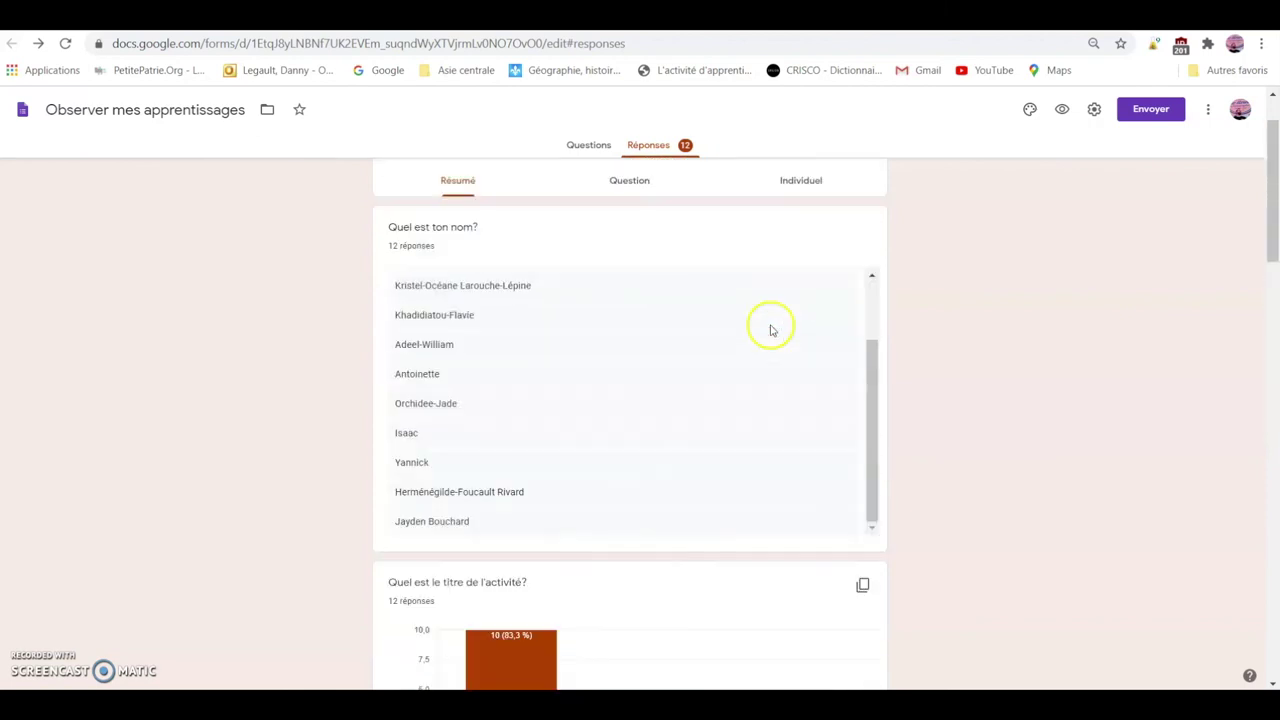
# - Examine one student's individual response, from the name through the difficulty rating to the resources used
pyautogui.click(800, 265)
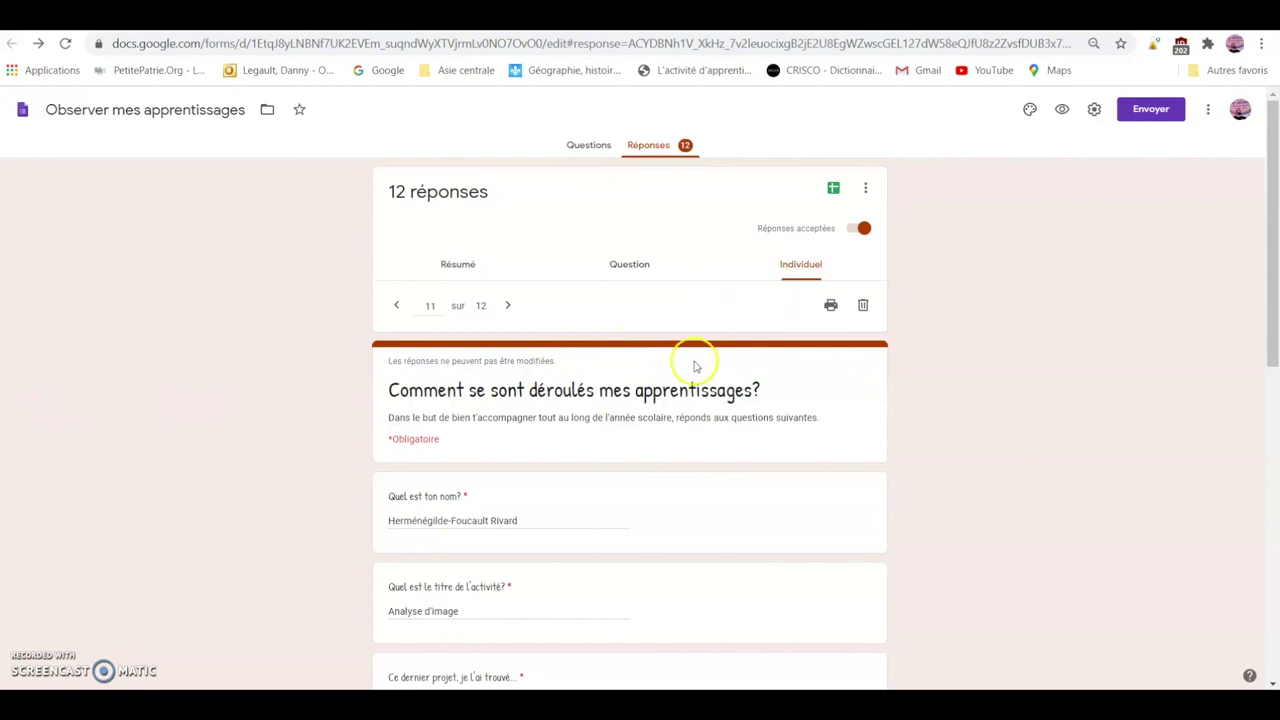
pyautogui.scroll(-1, 600, 455)
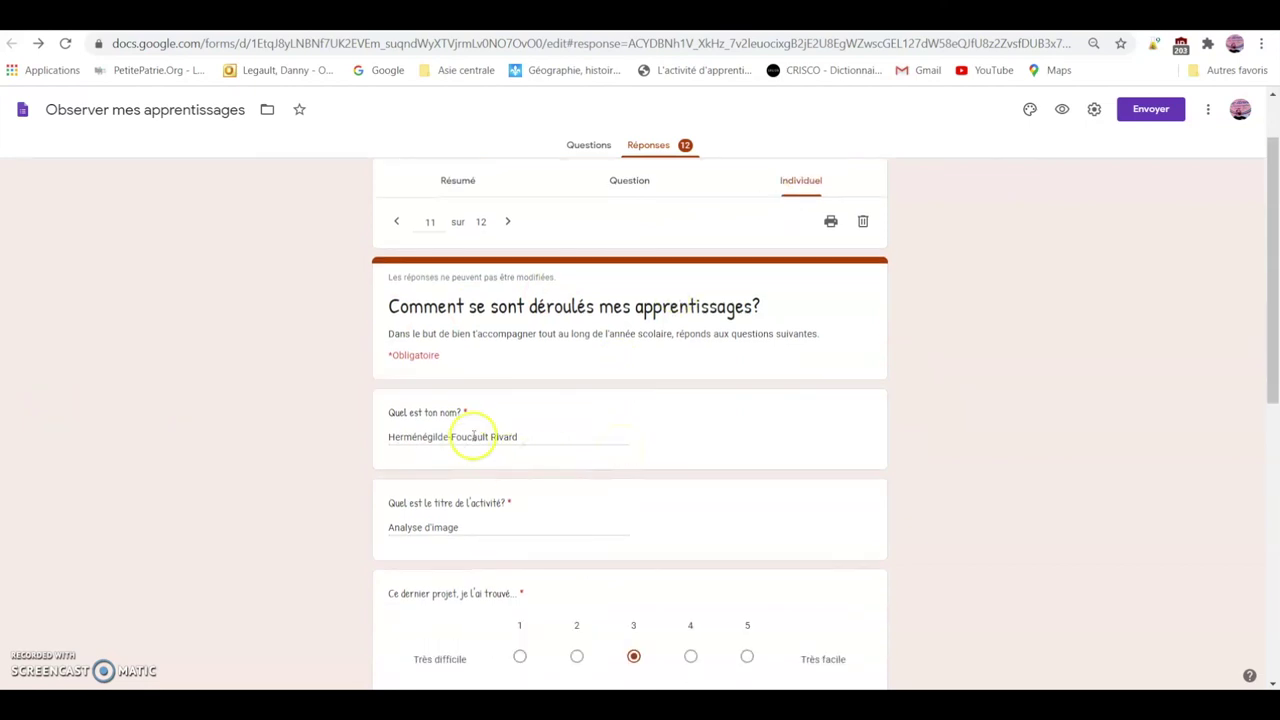
pyautogui.scroll(-3, 472, 436)
pyautogui.scroll(-1, 474, 440)
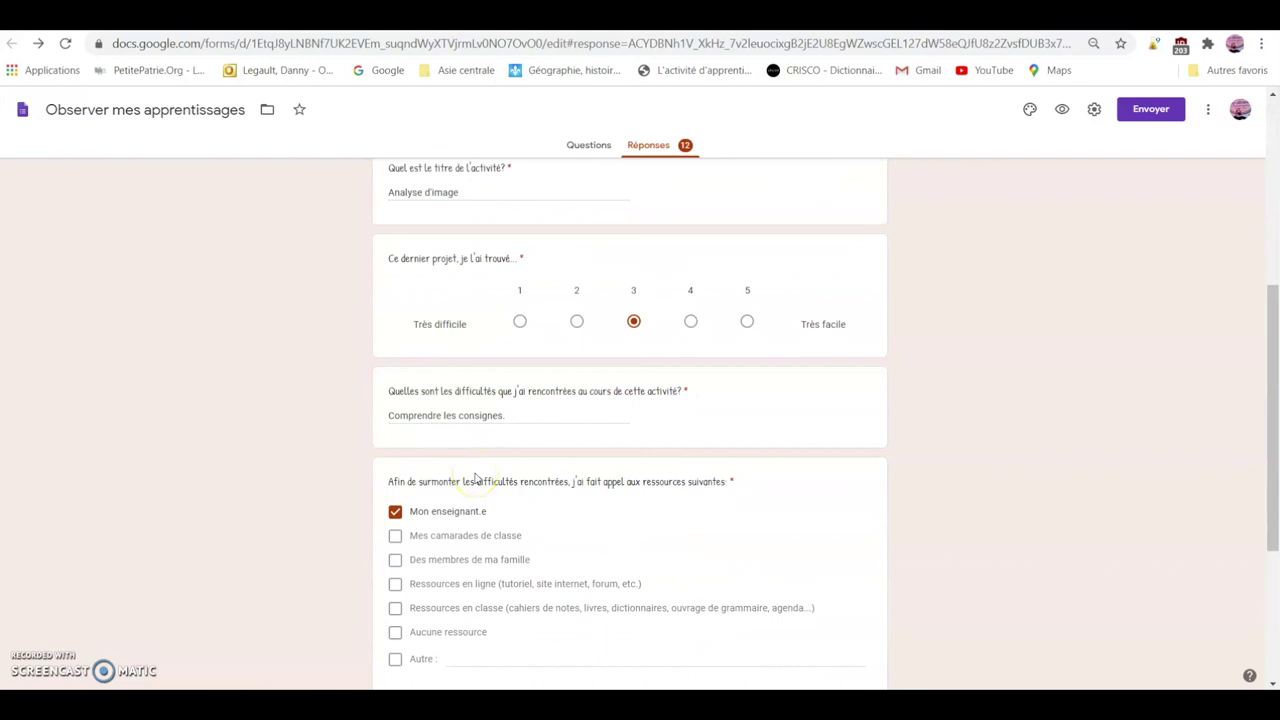
pyautogui.scroll(3, 574, 466)
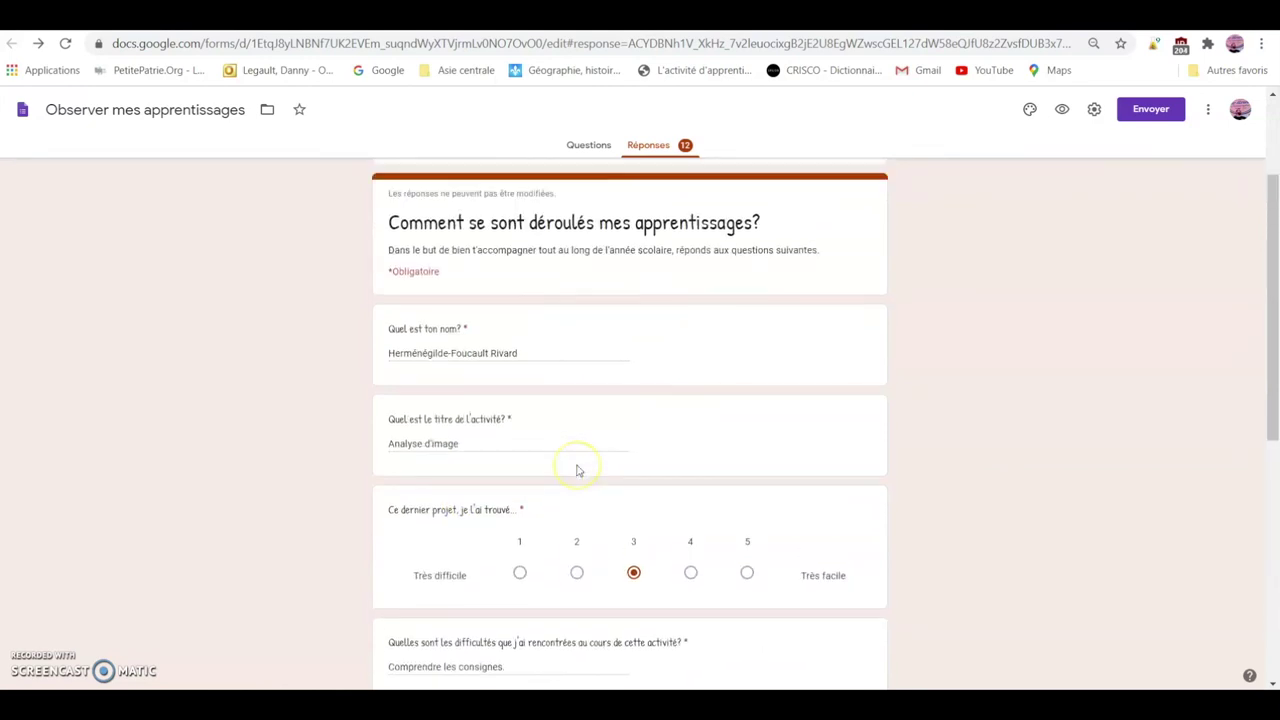
pyautogui.scroll(1, 577, 470)
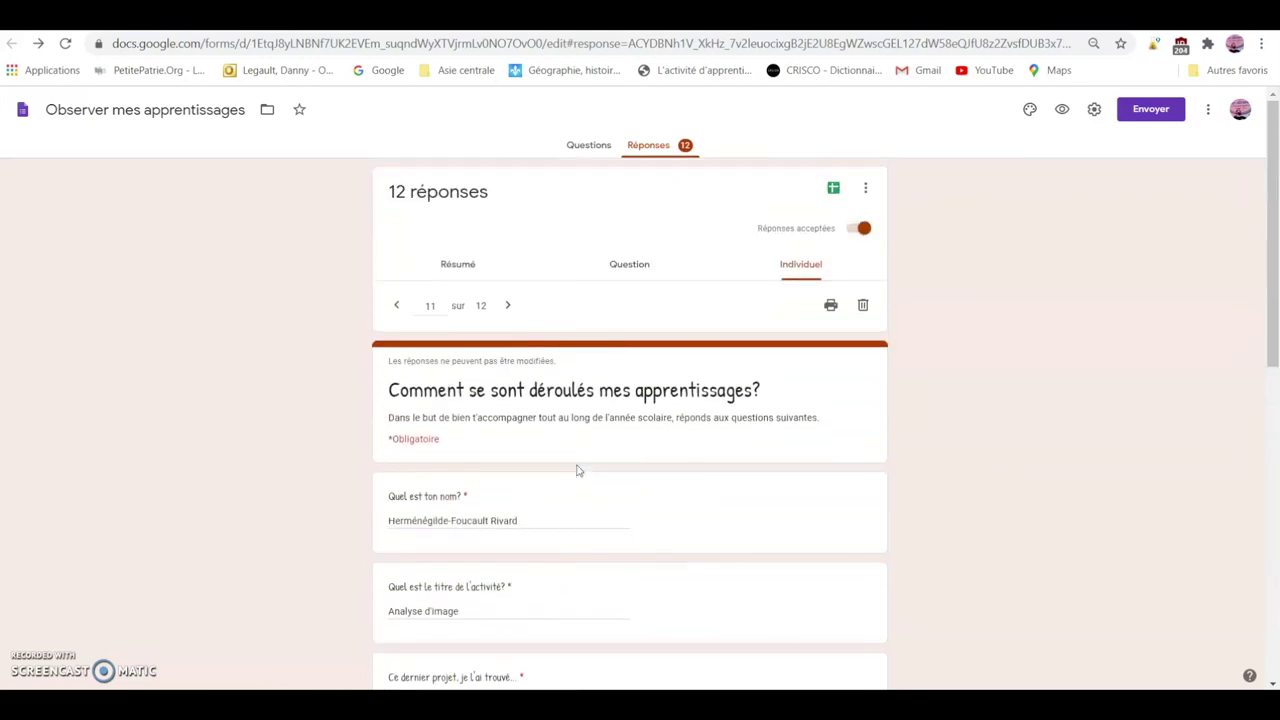
pyautogui.click(586, 457)
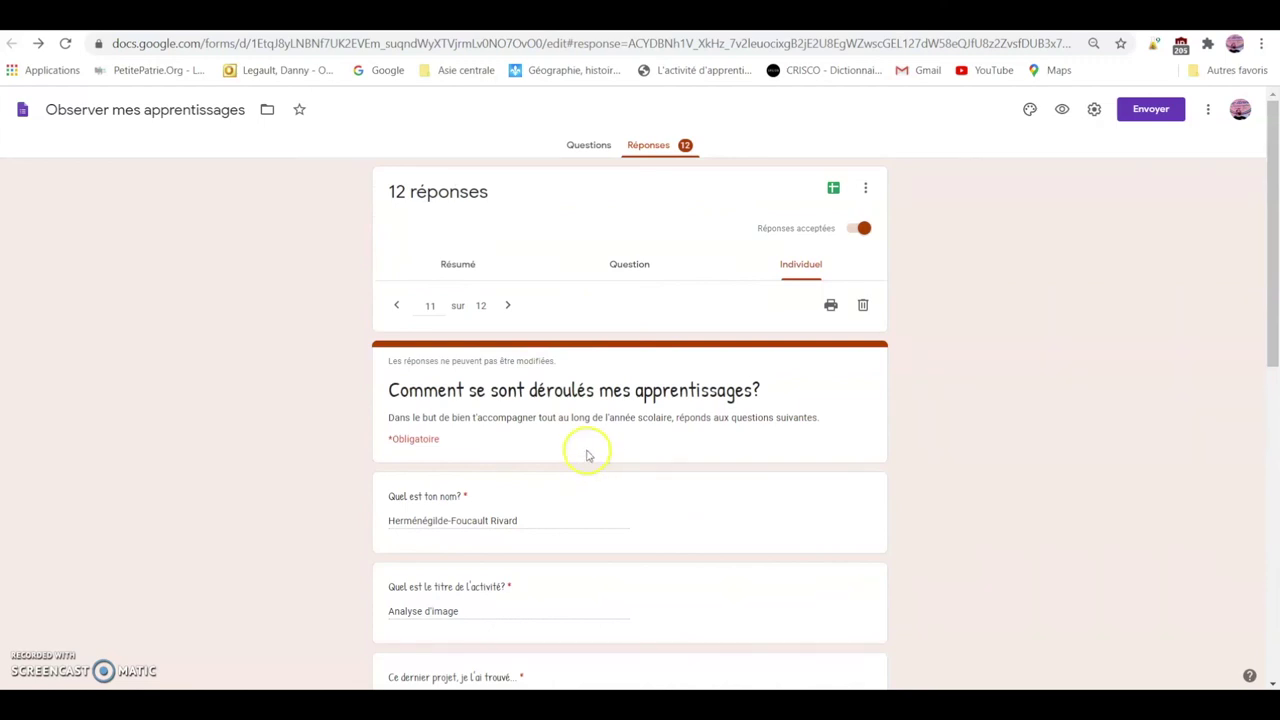
# - View the form's collected responses as a Google Sheets spreadsheet and return to the form's individual responses
pyautogui.click(834, 190)
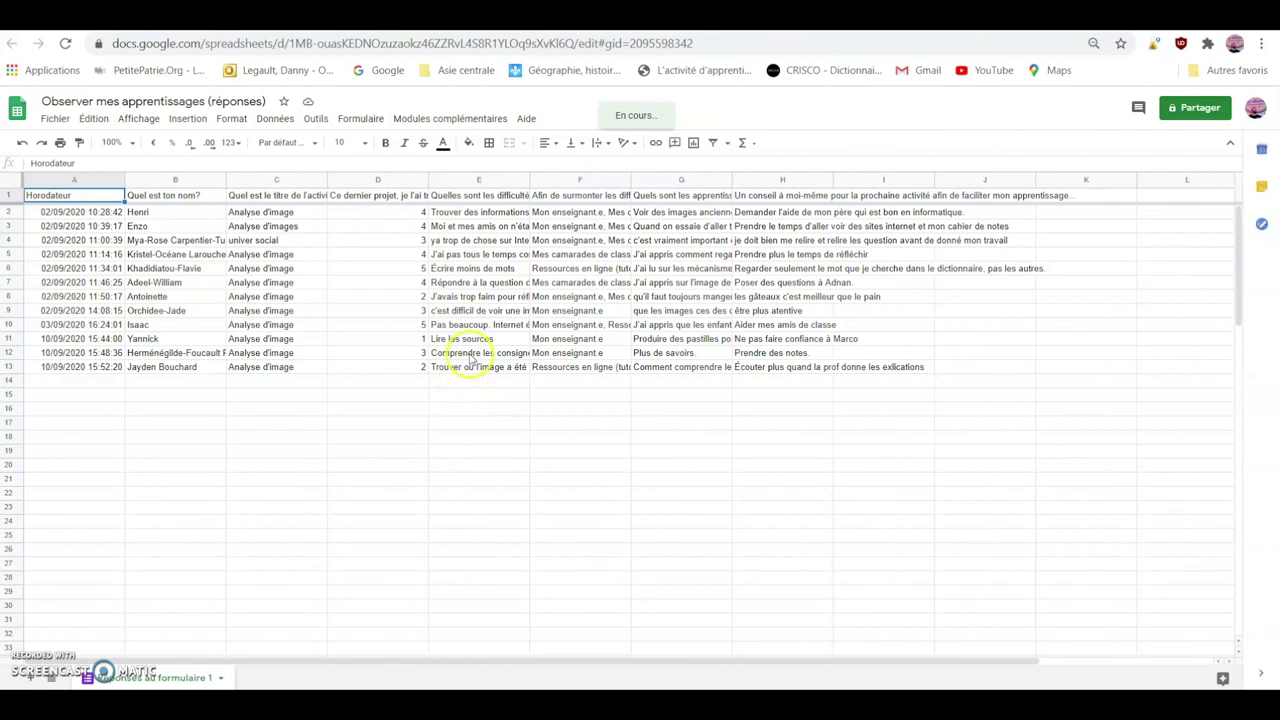
pyautogui.hotkey('ctrl', 'w')
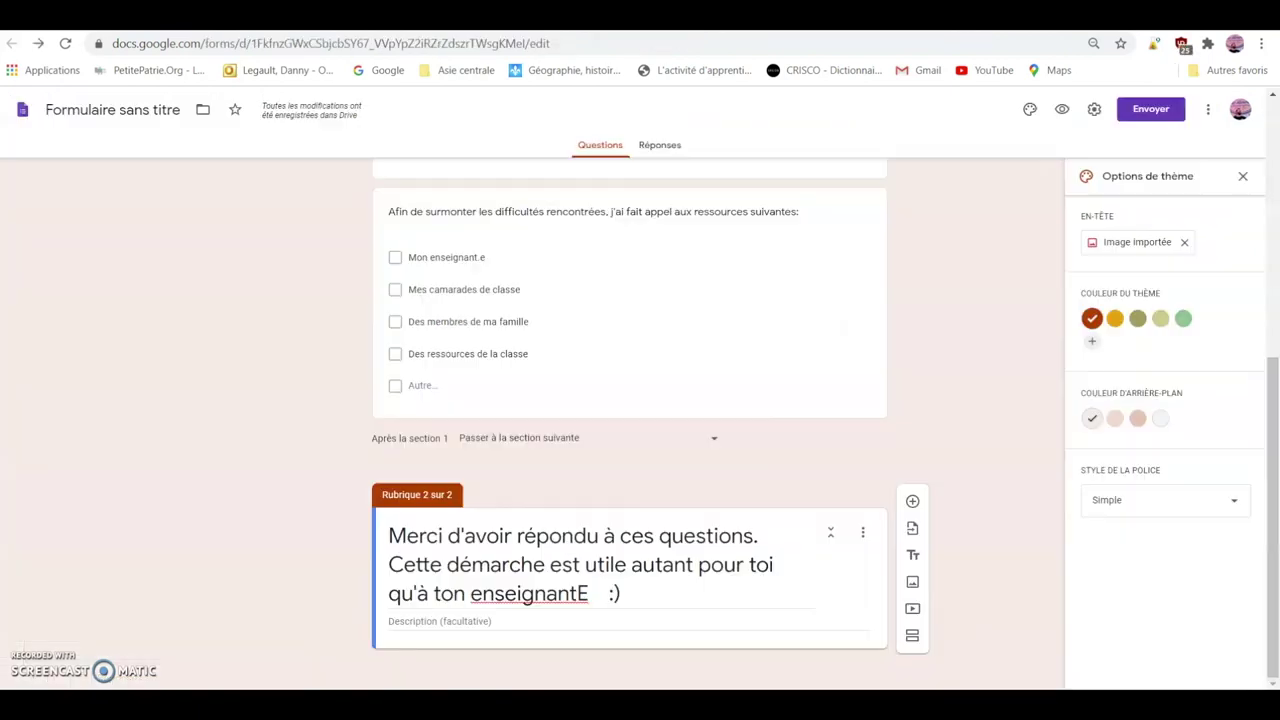
pyautogui.hotkey('ctrl', 'w')
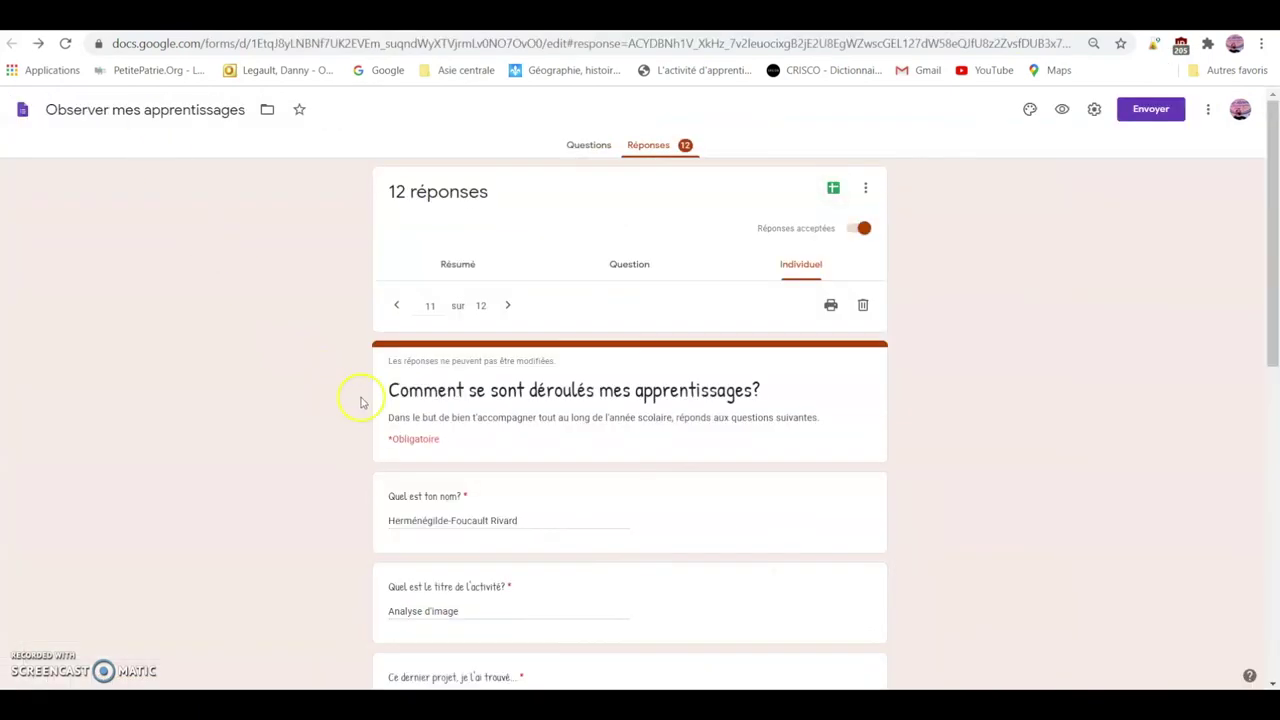